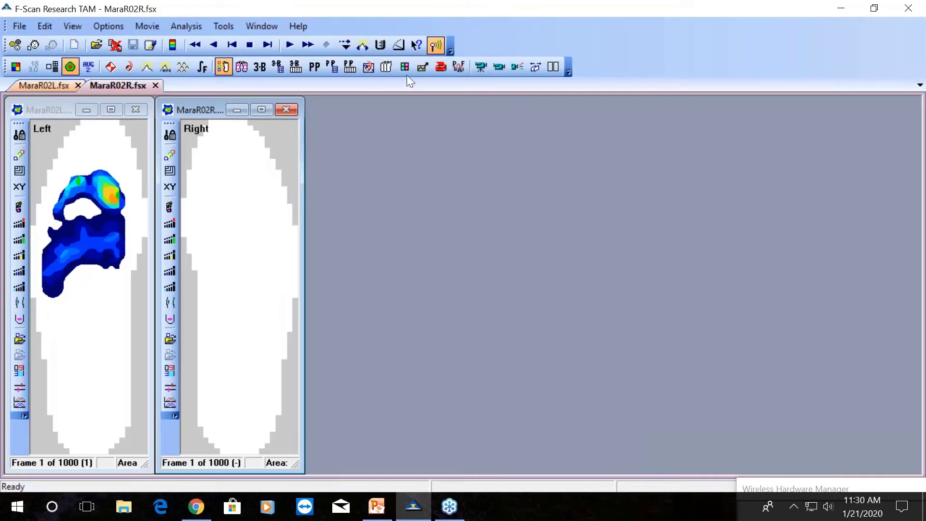
- Create a new Force vs. Time graph plotting both feet over the 20-second trial
click(403, 67)
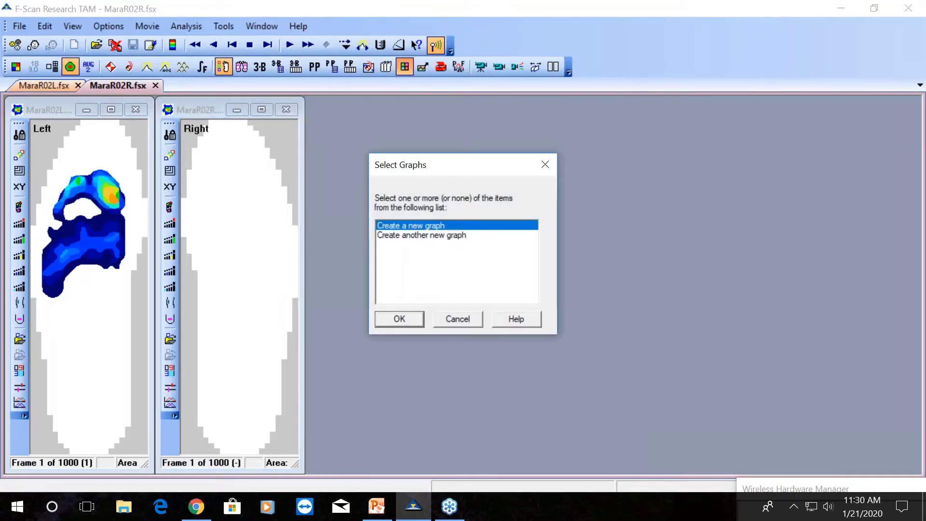
key(Return)
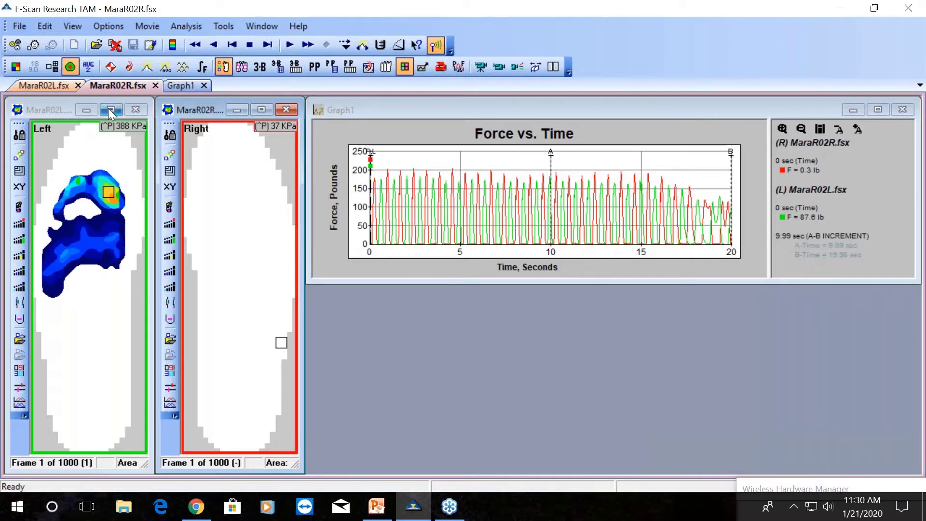
- Average the right foot's Stances 1–23, leaving out Stances 24–27
click(165, 67)
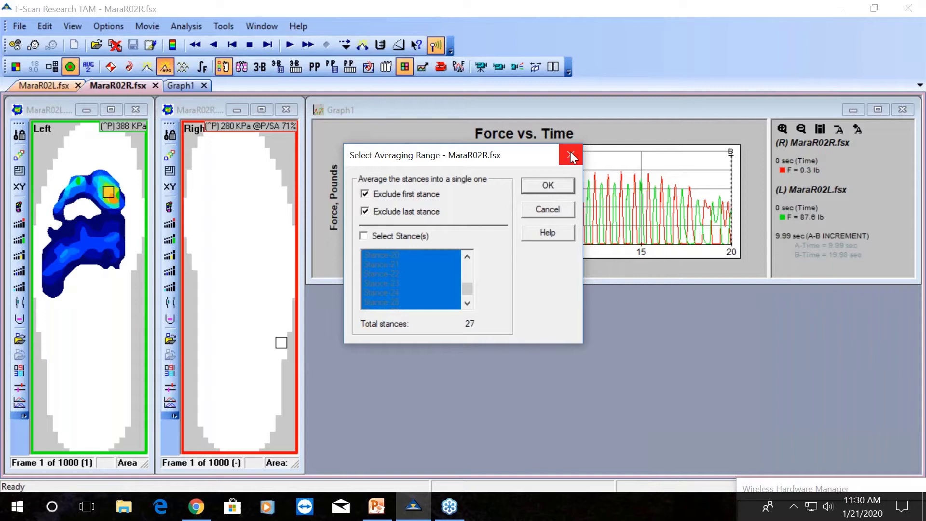
drag(535, 155, 633, 306)
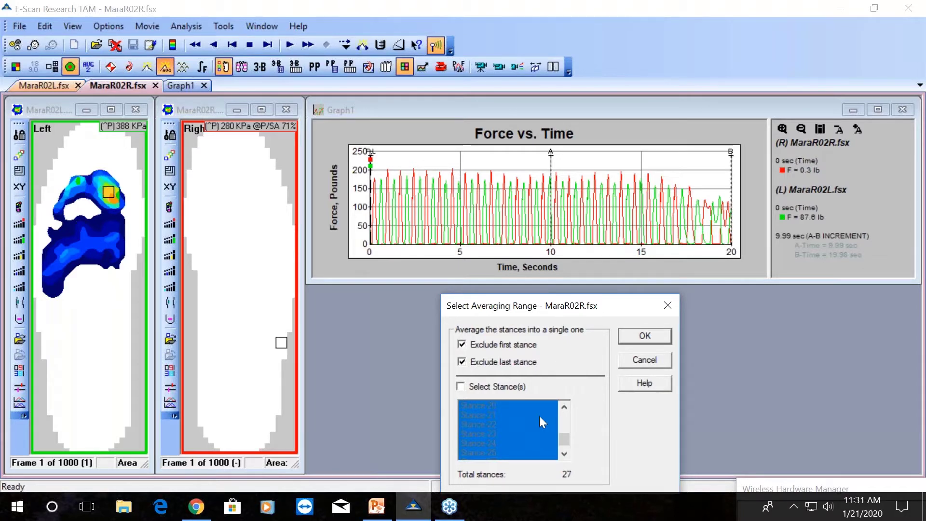
click(461, 386)
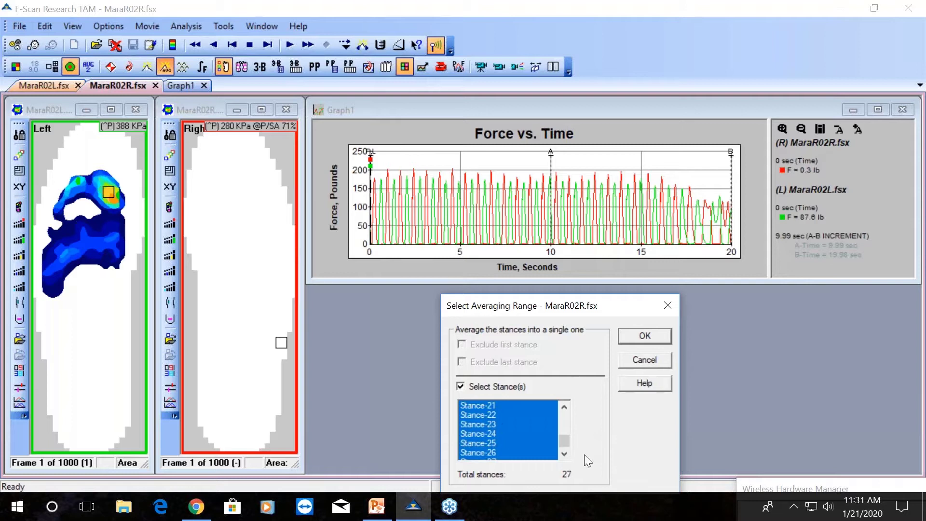
click(565, 453)
ctrl+click(482, 453)
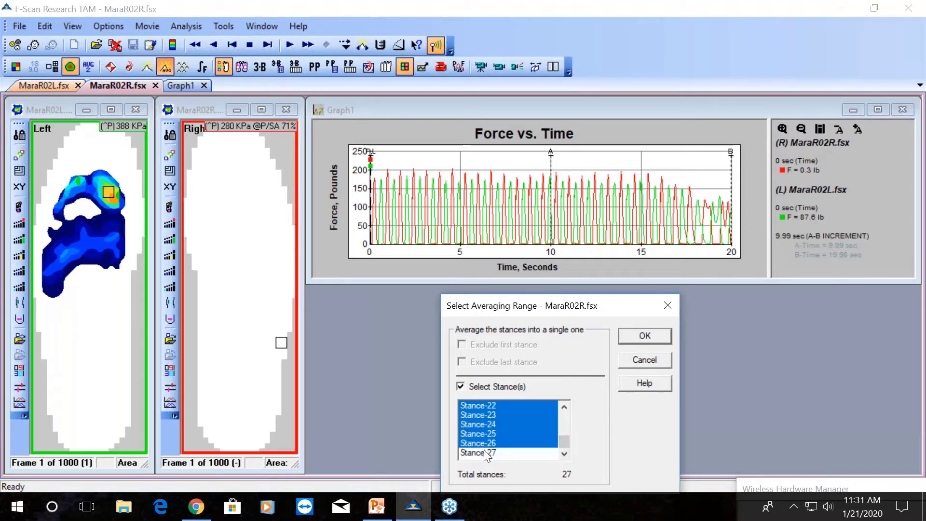
ctrl+click(486, 441)
ctrl+click(490, 433)
ctrl+click(492, 430)
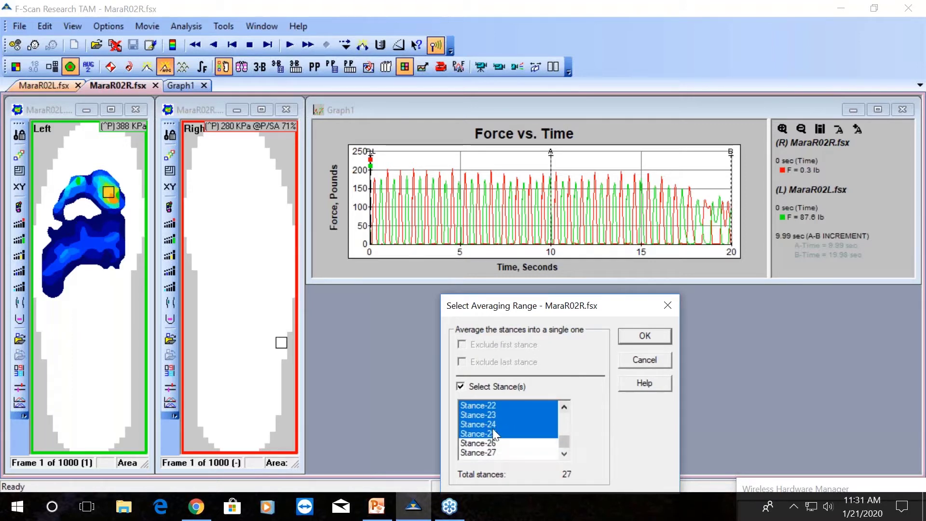
ctrl+click(493, 430)
ctrl+click(498, 425)
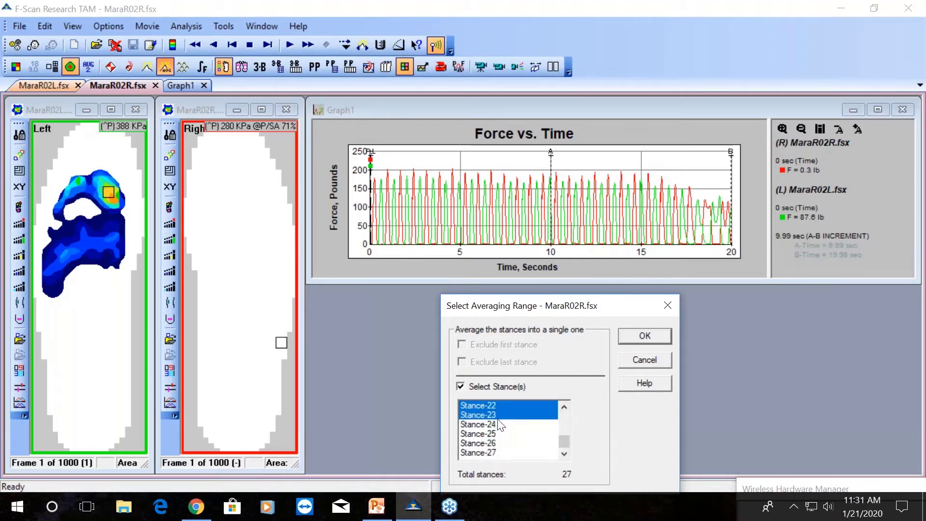
click(636, 336)
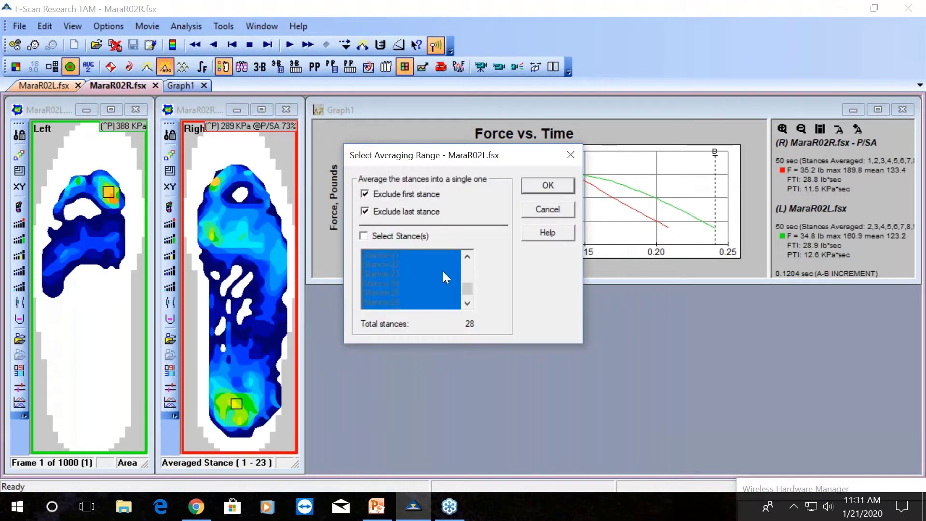
- Average the left foot's Stances 1–24, leaving out Stances 25–28
click(363, 235)
drag(465, 289, 465, 303)
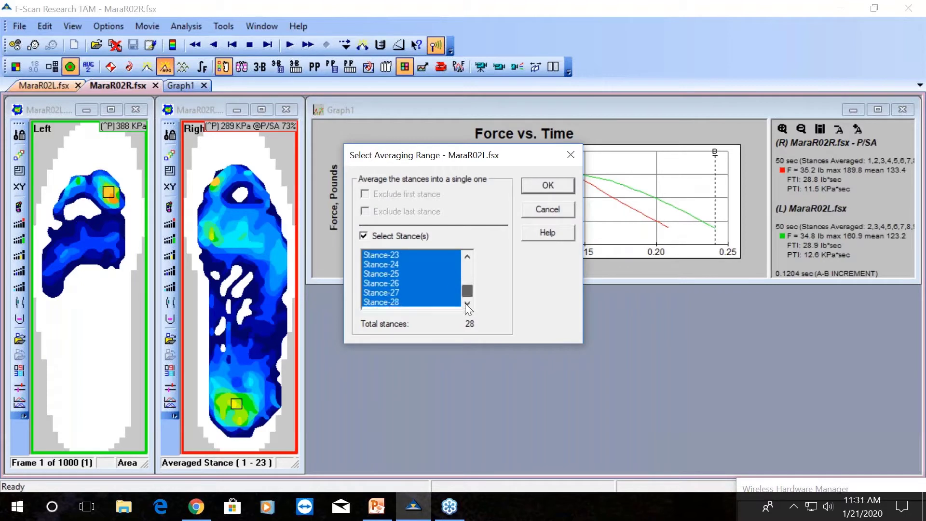
ctrl+click(417, 305)
ctrl+click(410, 296)
ctrl+click(403, 286)
ctrl+click(402, 276)
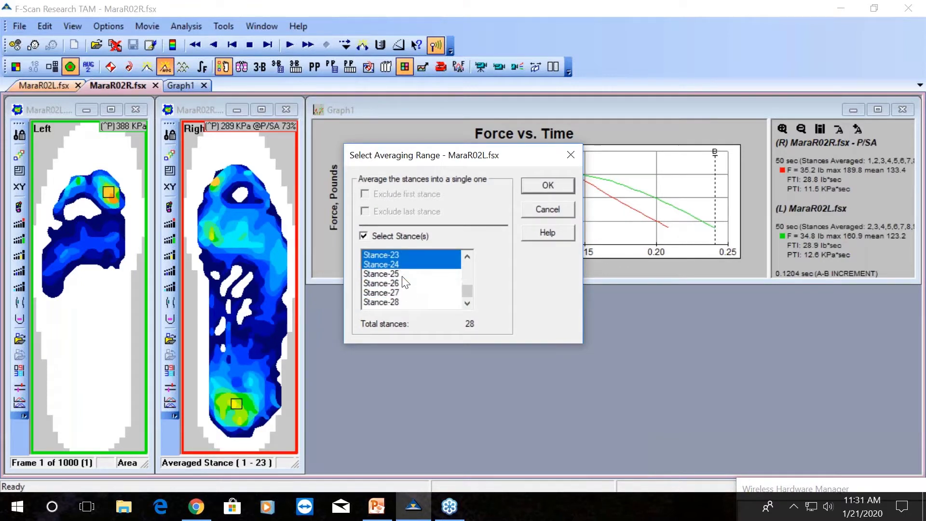
click(557, 188)
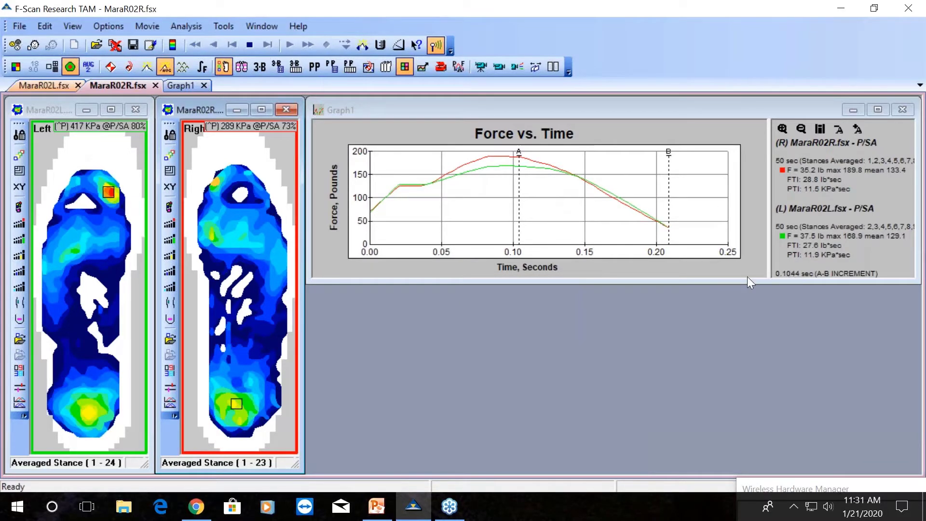
- Make the Graph1 window taller and widen its plot by narrowing the legend panel
drag(747, 278, 772, 436)
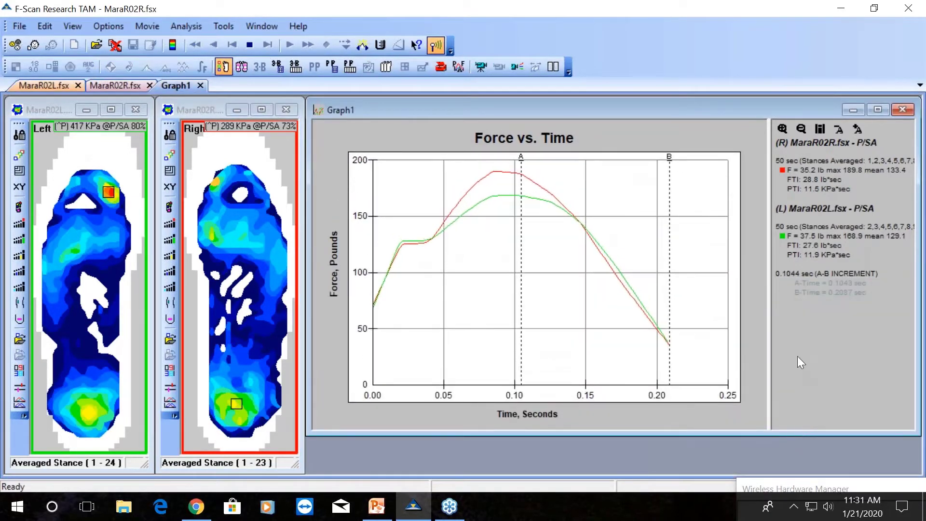
drag(769, 348, 795, 350)
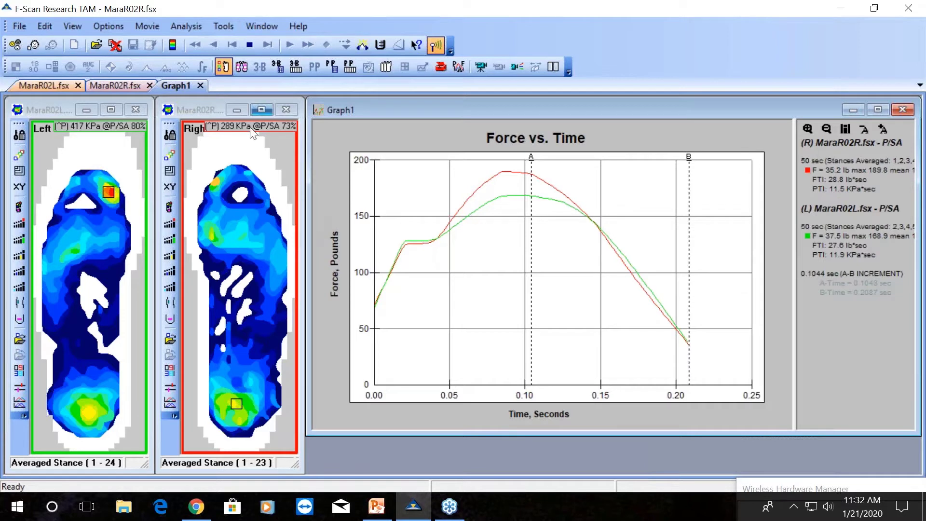
- Add 3-Box heel and metatarsal regions, then adjust the left foot's metatarsal and middle boundaries
click(237, 151)
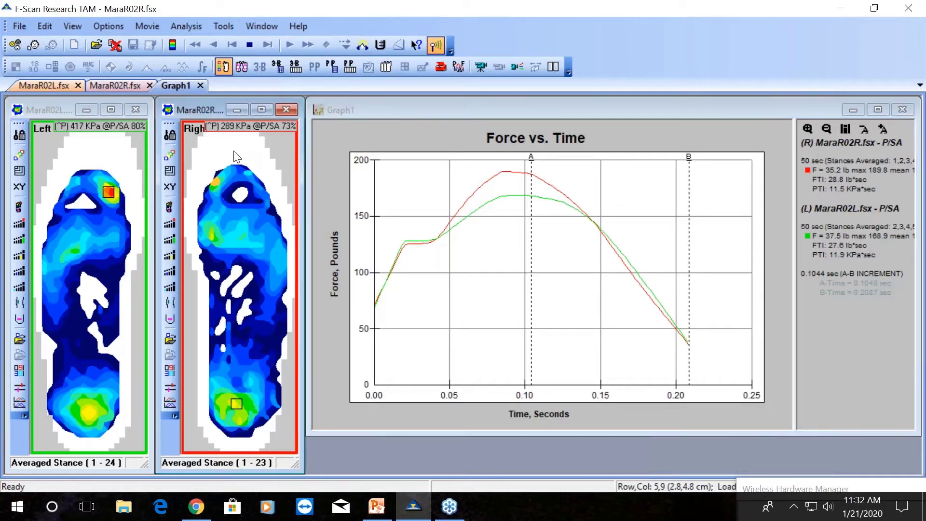
click(258, 67)
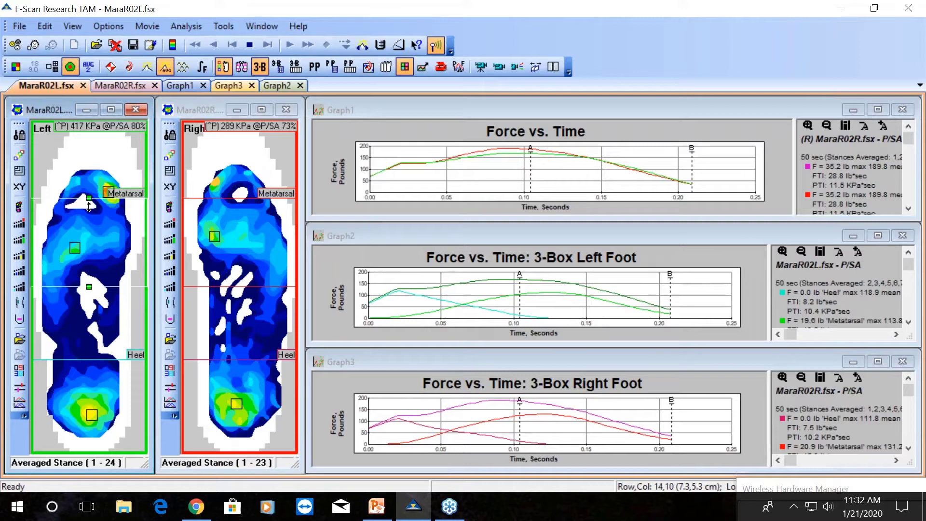
drag(89, 206, 88, 214)
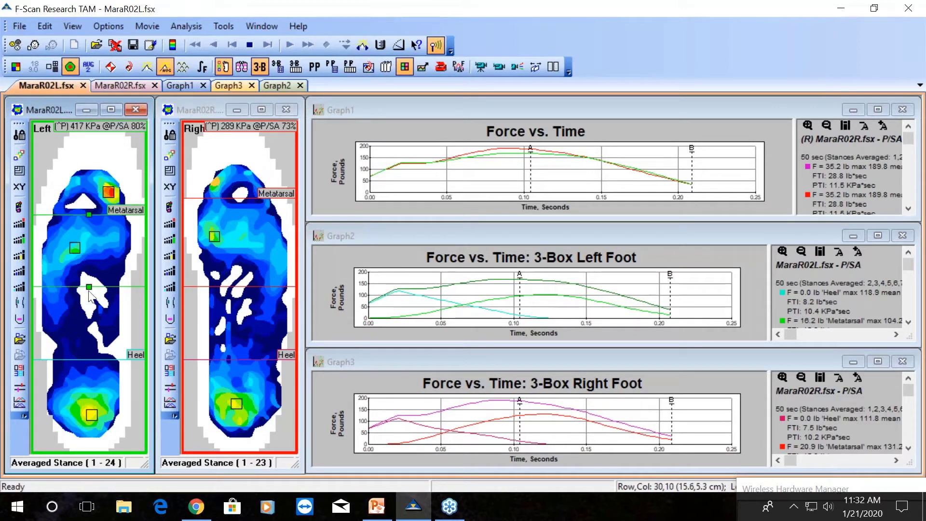
drag(88, 287, 89, 281)
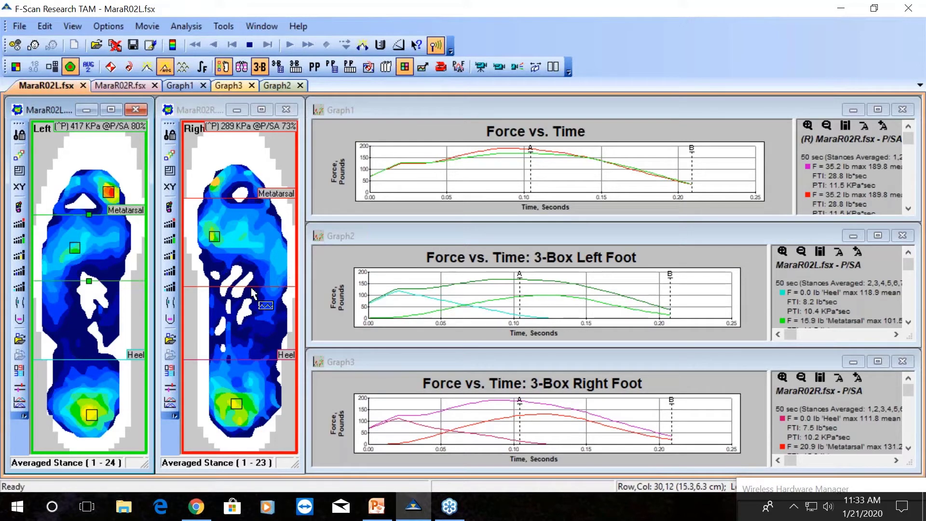
- Adjust the right foot's middle and metatarsal region boundaries to match
click(252, 292)
drag(240, 287, 240, 280)
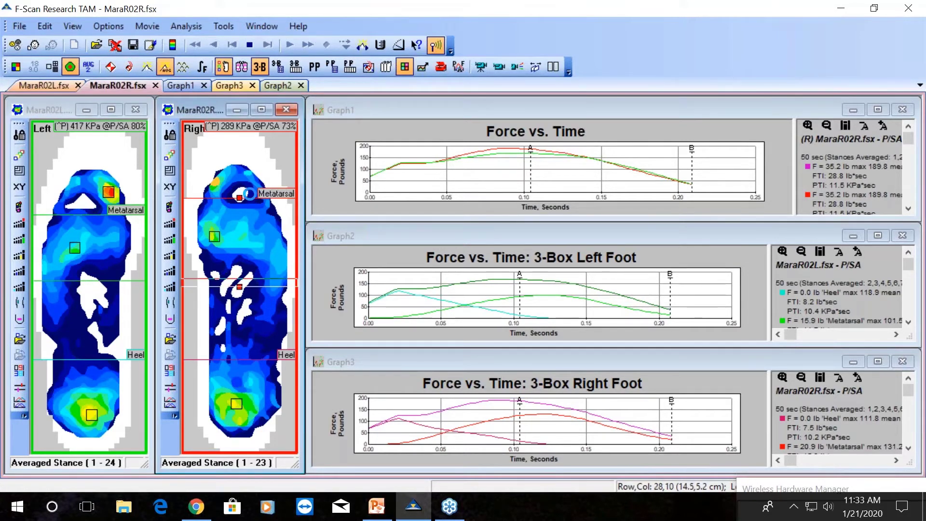
drag(241, 201, 241, 207)
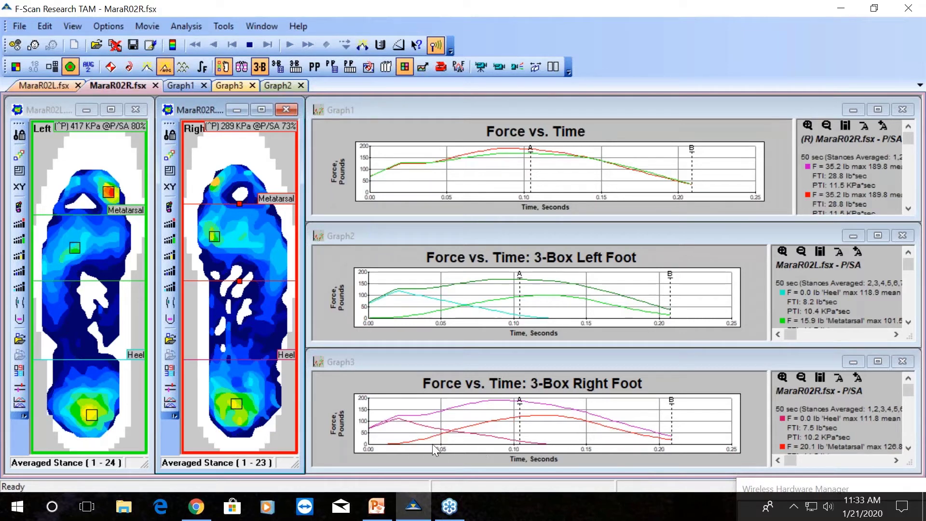
- Generate the 3-Box Gait Report with the default header and scroll back up to page 2
click(294, 68)
click(585, 91)
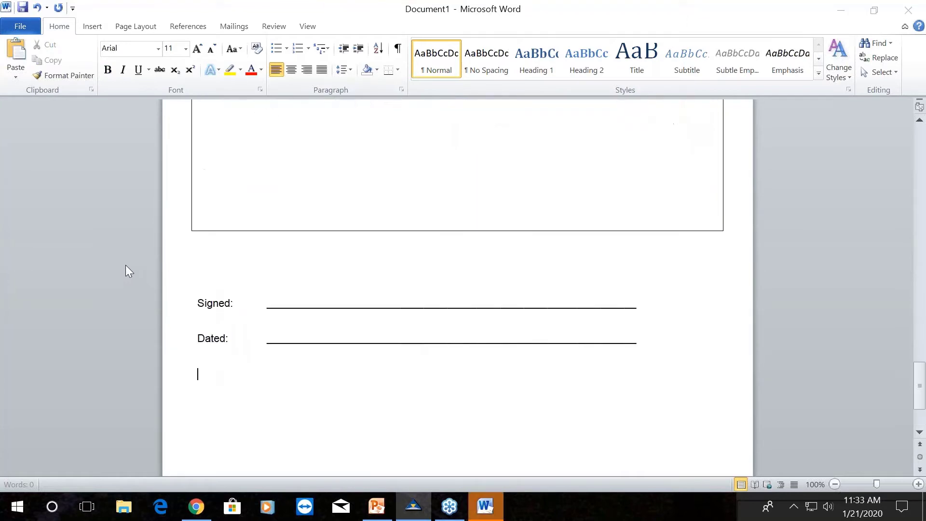
scroll(126, 264, up, 3)
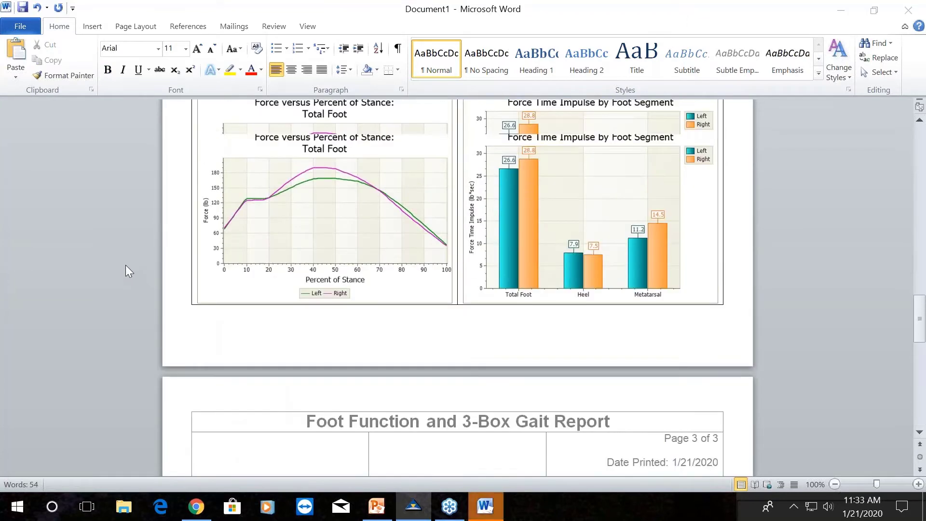
scroll(125, 265, up, 12)
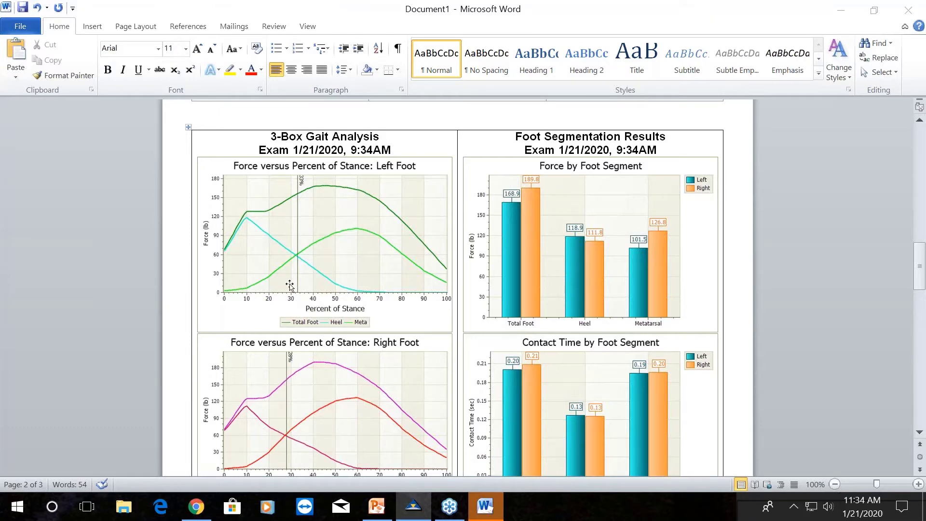
- Scroll through the Word gait report, then close it with Don't Save
scroll(279, 305, down, 6)
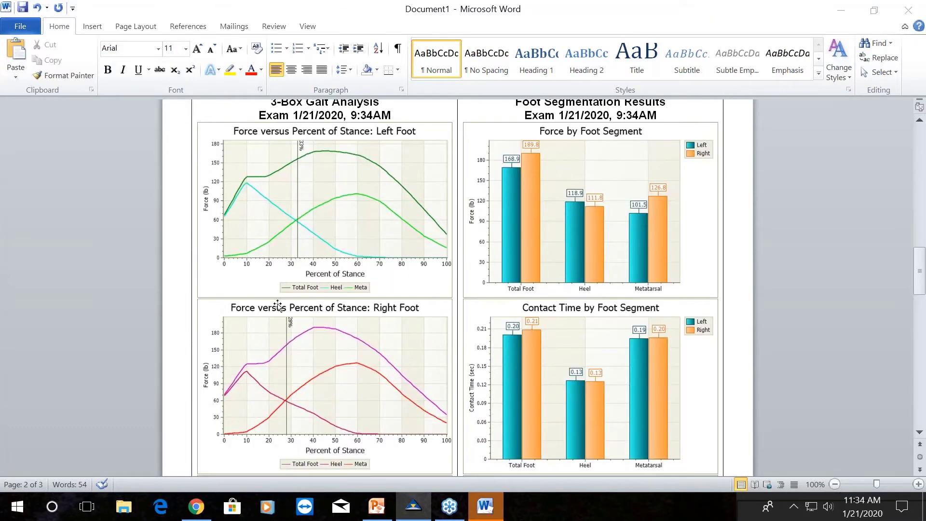
scroll(279, 305, down, 1)
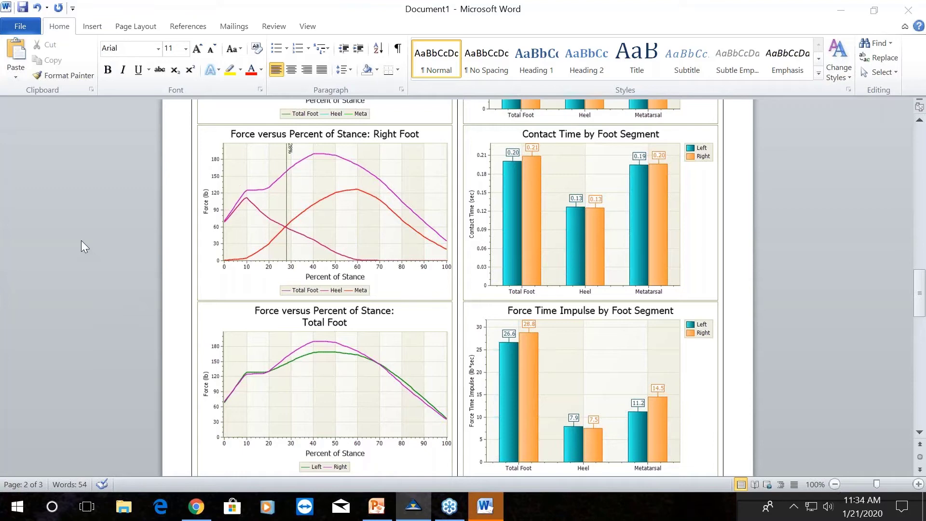
scroll(81, 240, up, 10)
scroll(82, 239, up, 20)
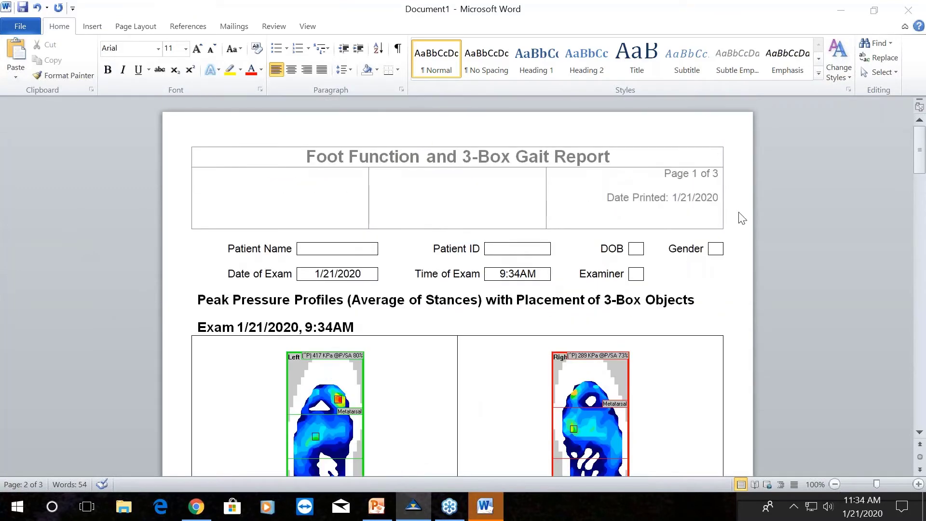
click(909, 9)
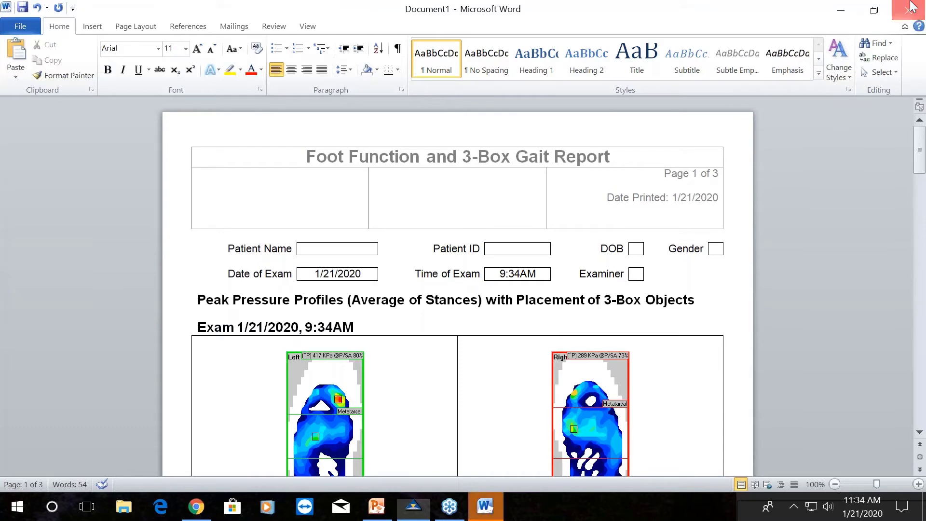
click(466, 266)
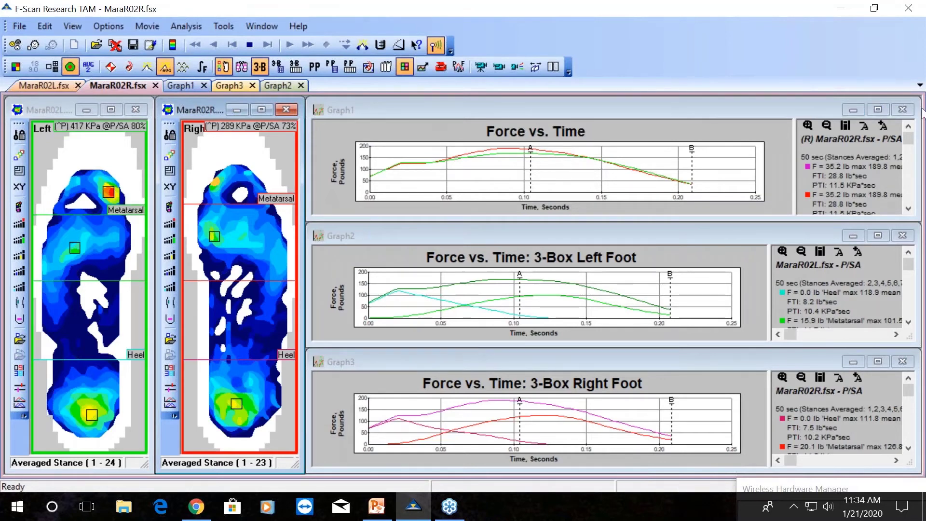
- Close the combined, 3-Box Left Foot and 3-Box Right Foot force graphs
click(902, 110)
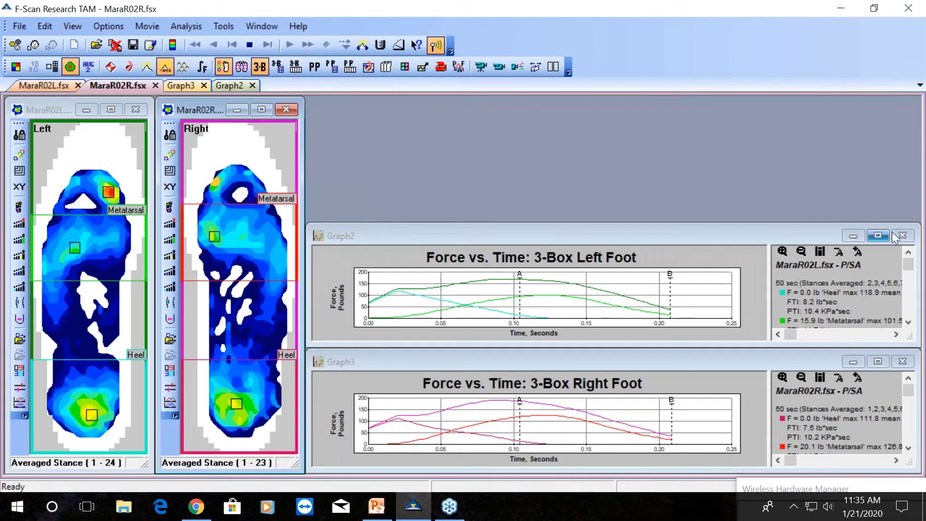
click(898, 236)
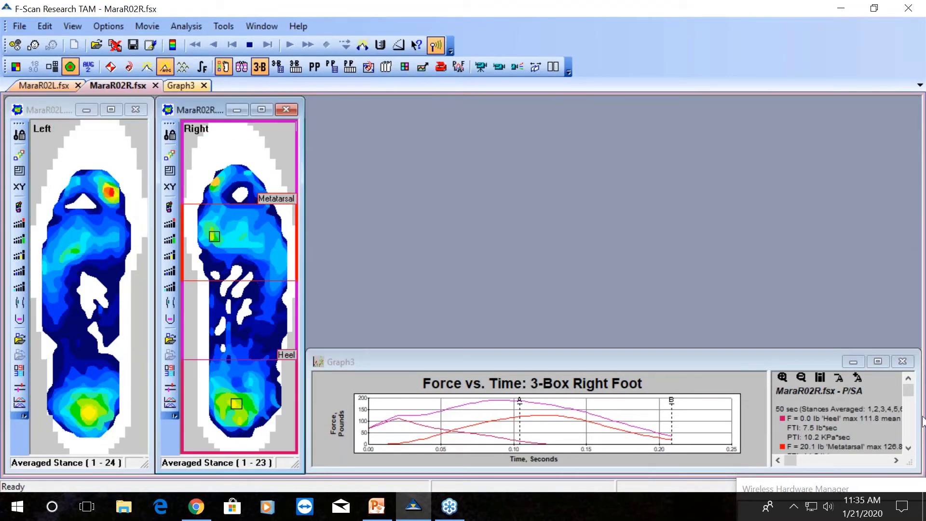
click(902, 362)
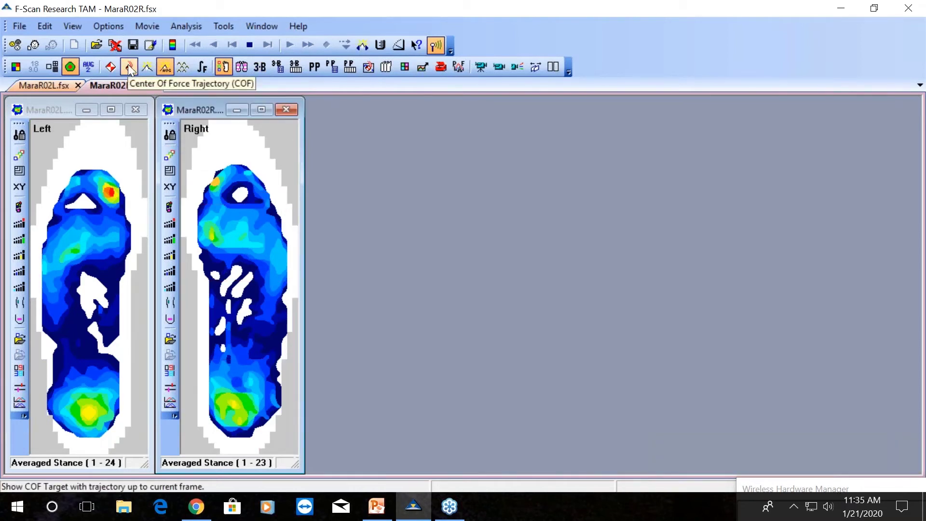
- Show individual stances with center-of-force trajectories and step forward three stances
click(143, 69)
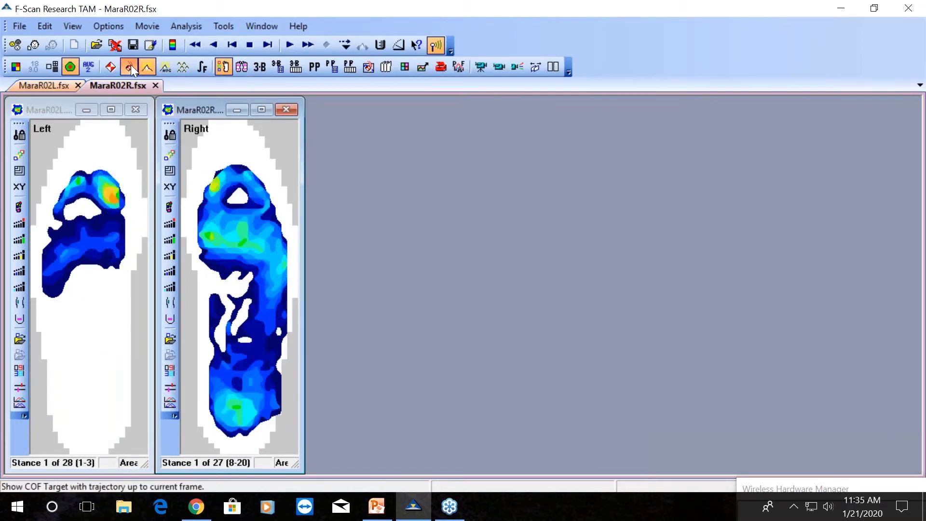
click(129, 66)
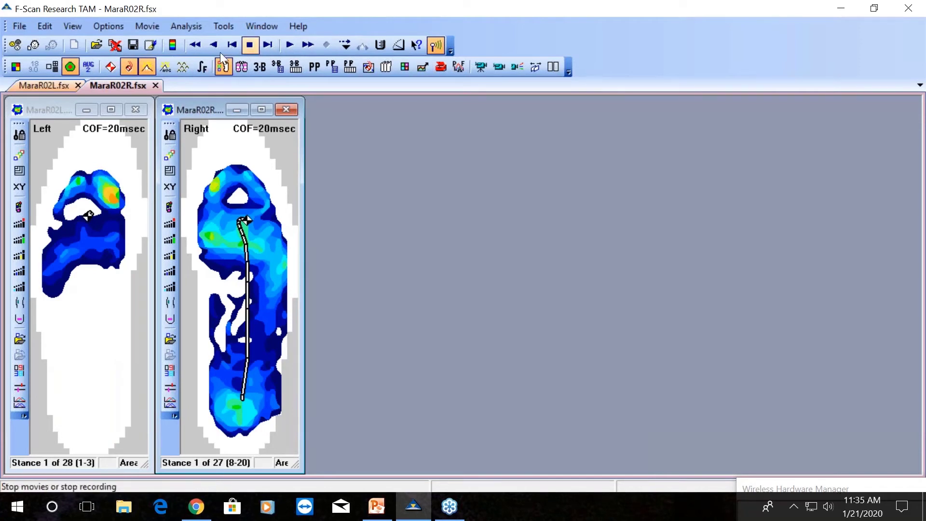
click(265, 45)
click(266, 45)
click(265, 45)
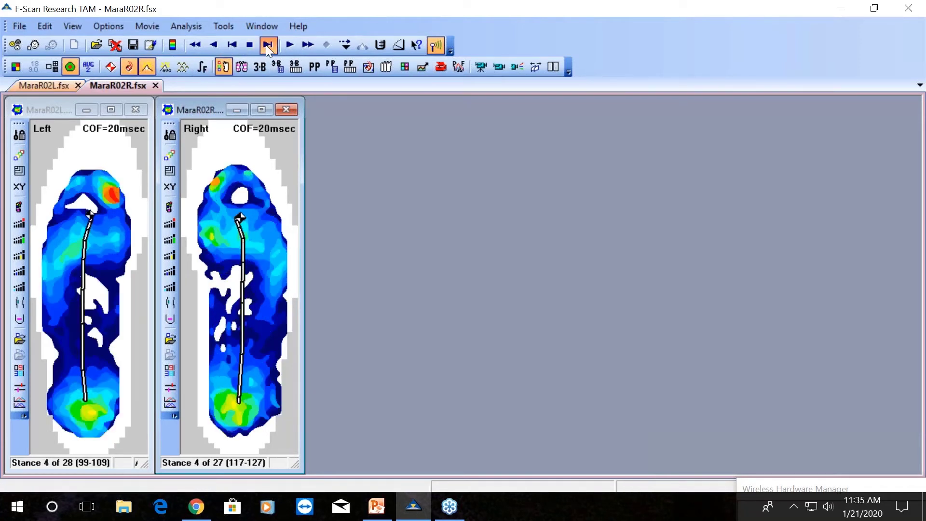
click(266, 45)
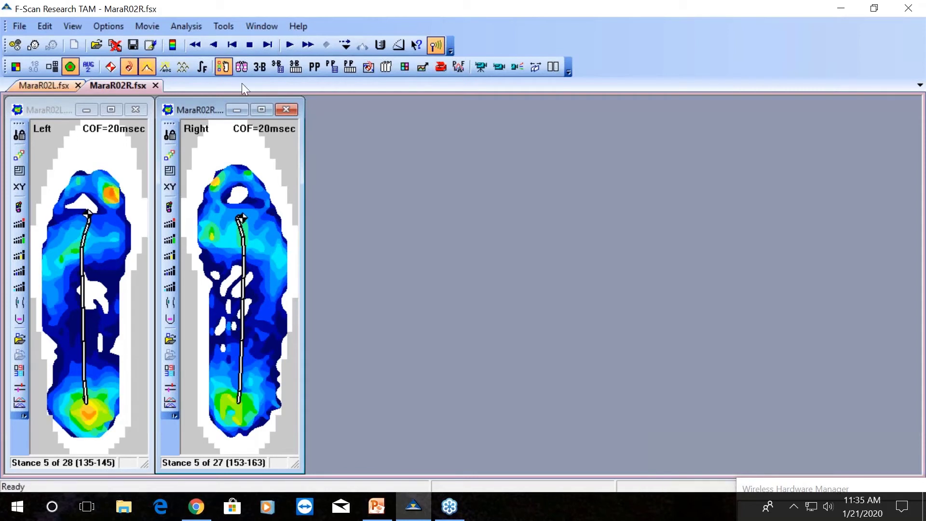
- Switch both foot maps to single-frame view and advance ten frames
click(155, 67)
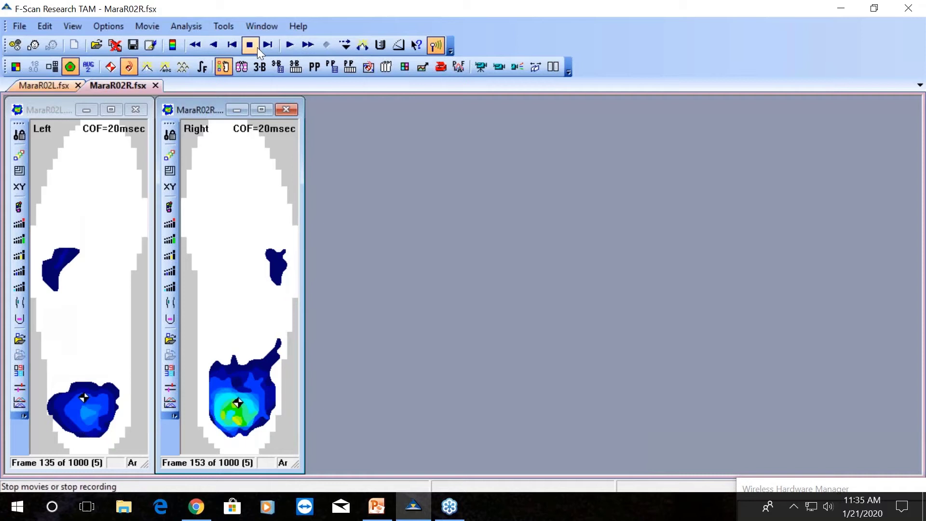
click(271, 46)
click(271, 46)
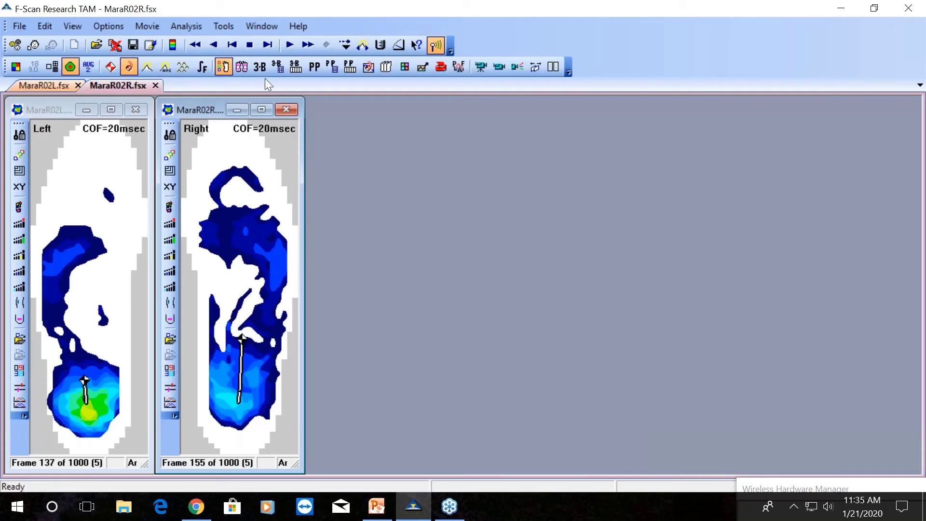
click(269, 44)
click(269, 44)
click(269, 44)
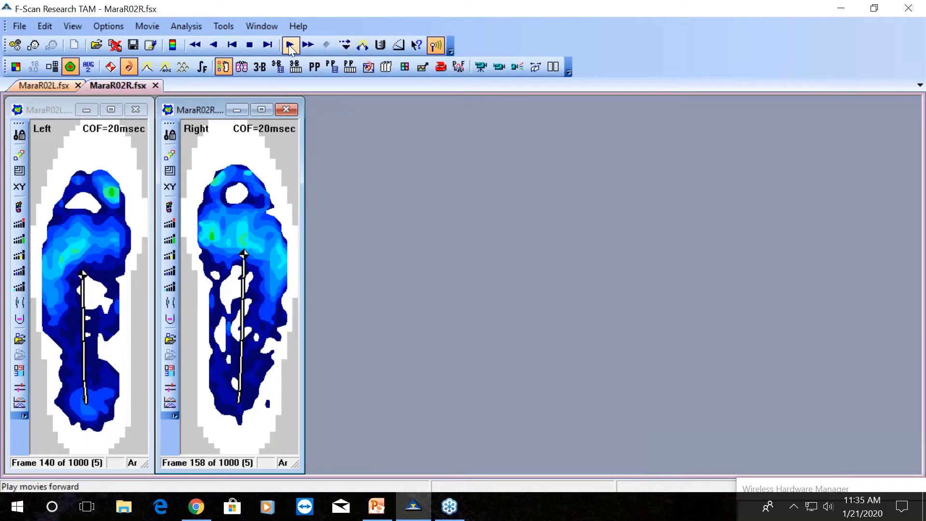
click(266, 46)
click(266, 46)
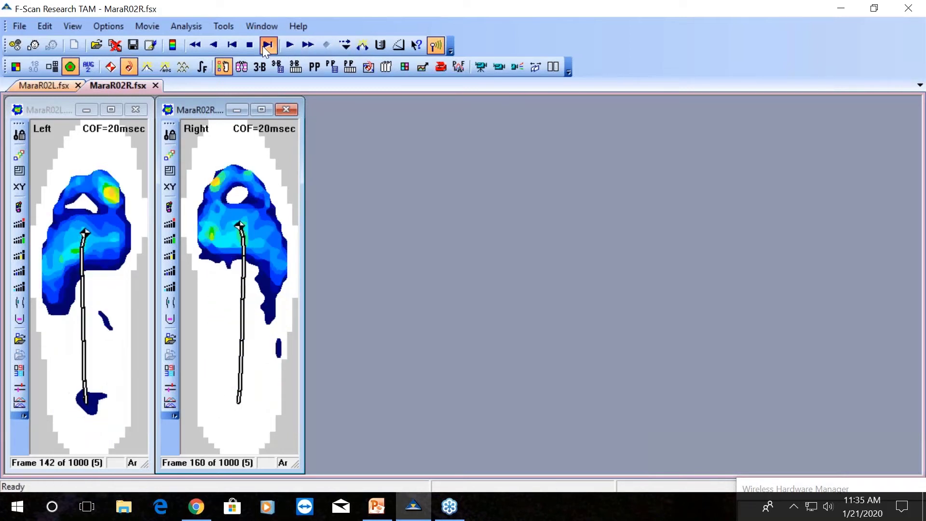
click(265, 46)
click(266, 46)
click(266, 46)
click(266, 46)
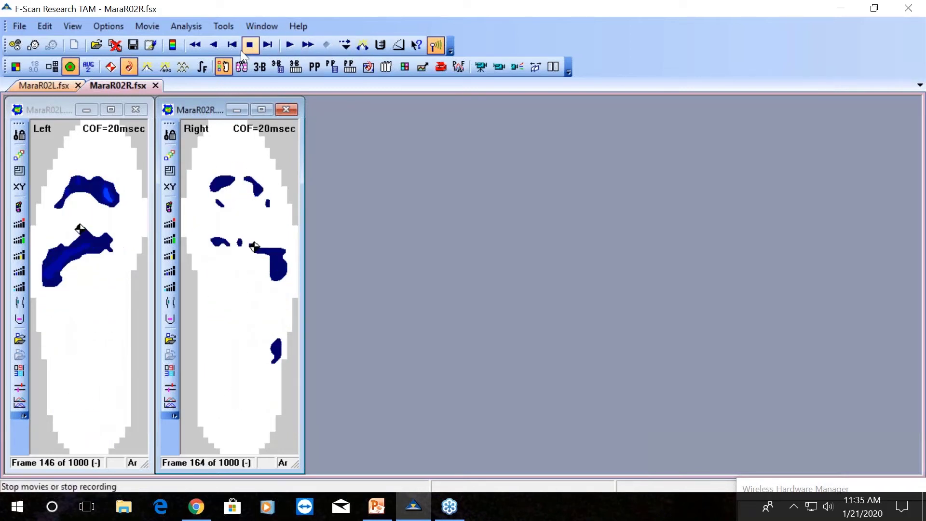
- Play the frames backward, stop, then advance three frames forward
click(233, 46)
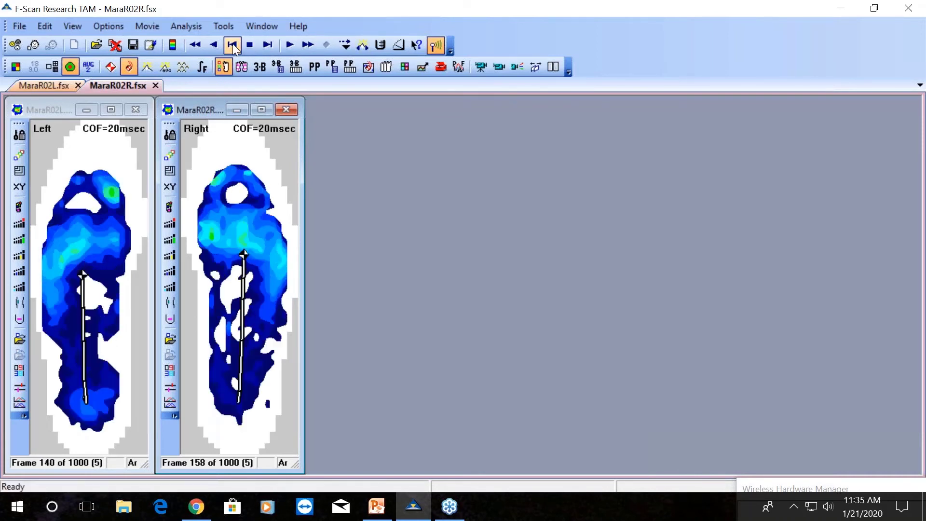
click(234, 45)
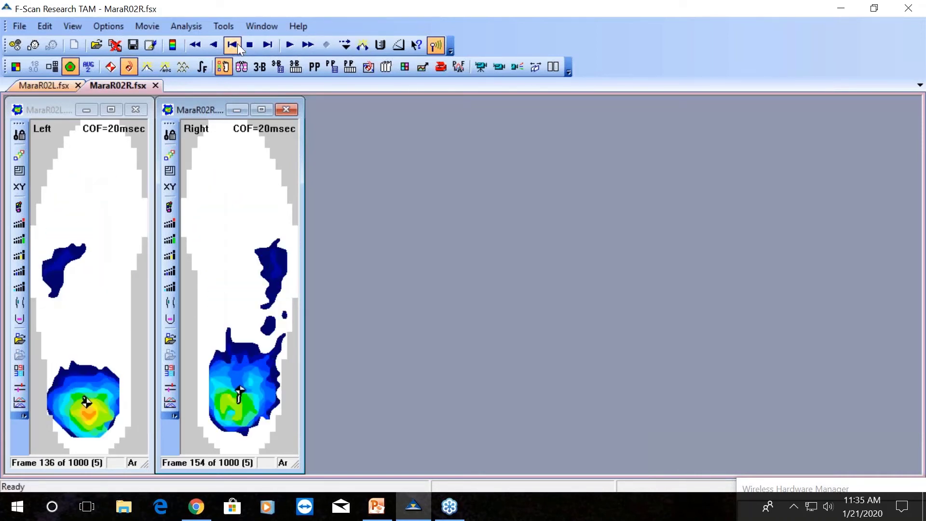
click(273, 46)
click(272, 46)
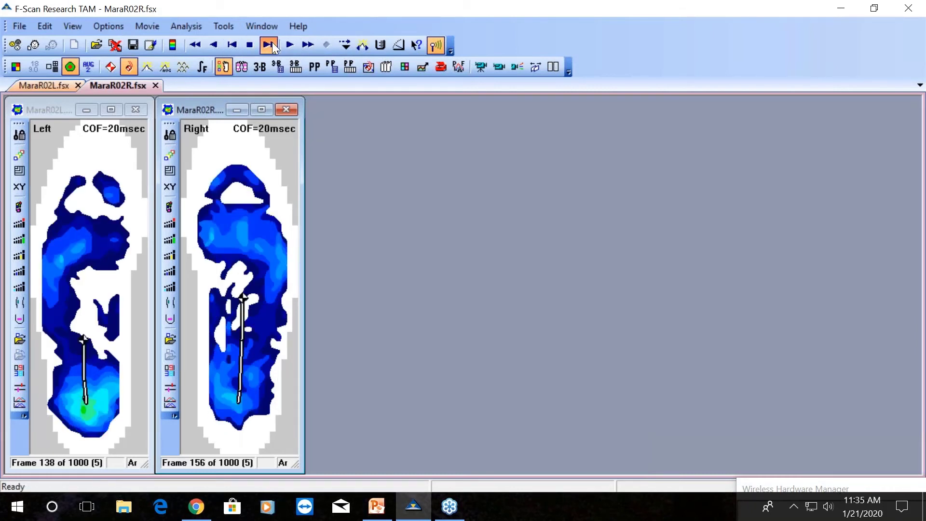
click(273, 45)
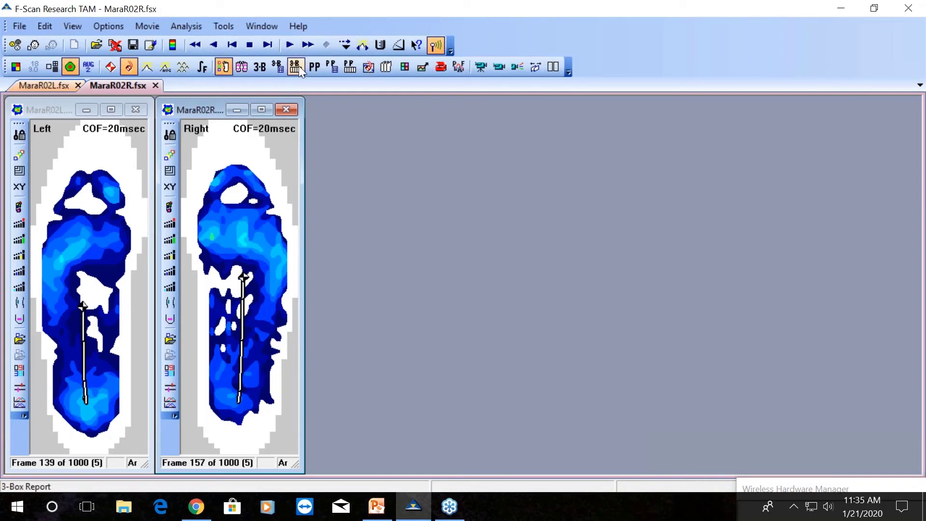
- Turn the 3-Box report back on, averaging stances for both right and left feet
click(261, 68)
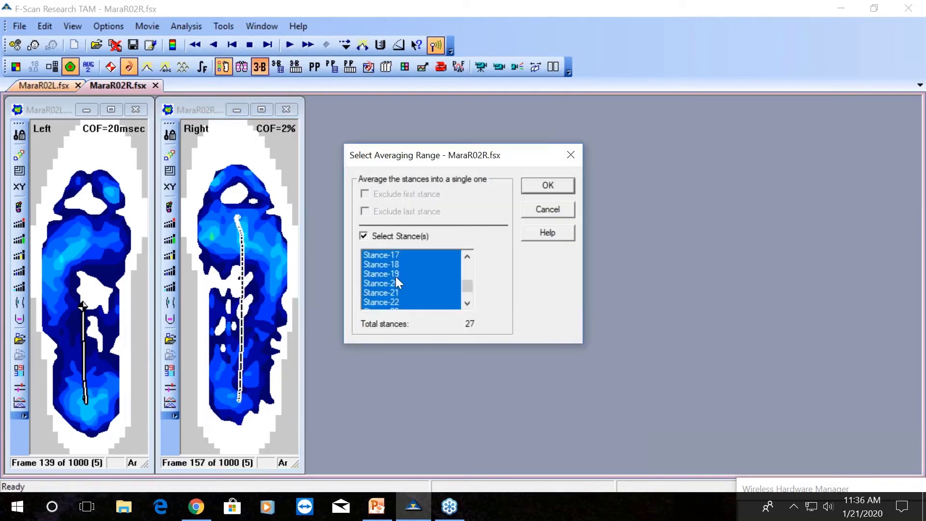
click(562, 186)
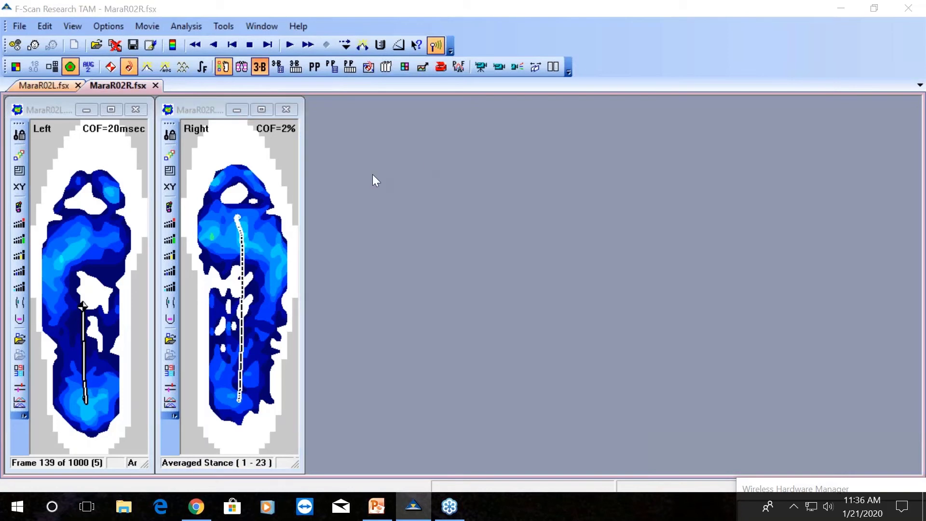
click(572, 186)
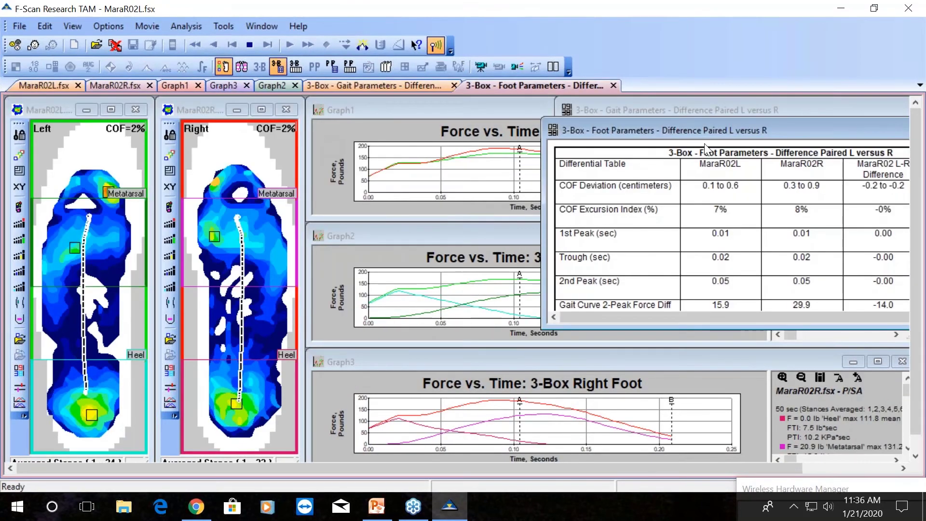
- Move the Foot Parameters difference table aside and close it
drag(662, 134, 68, 137)
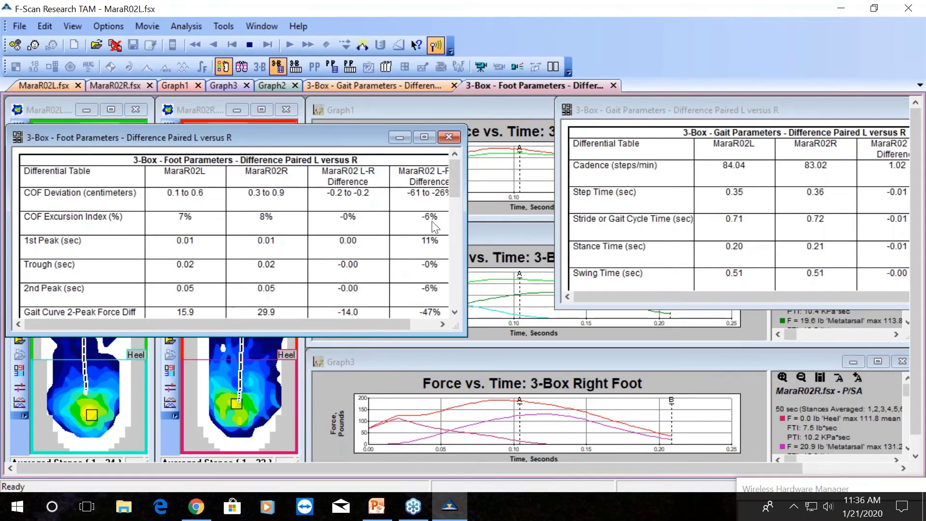
drag(459, 178, 449, 138)
click(449, 138)
- Close the Gait Parameters difference table and nudge Graph1 slightly left
drag(745, 116, 501, 147)
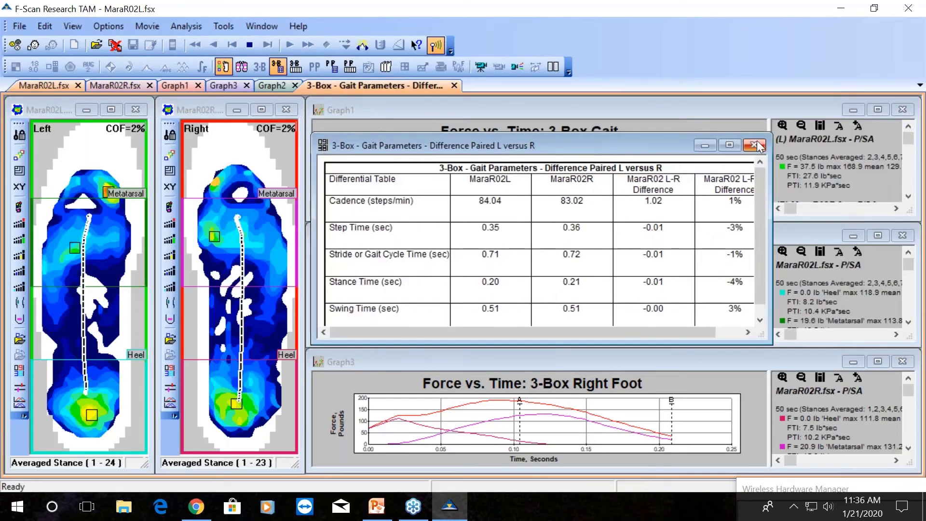
click(755, 145)
mouse_move(786, 109)
mouse_down()
mouse_move(717, 112)
mouse_move(770, 108)
mouse_up()
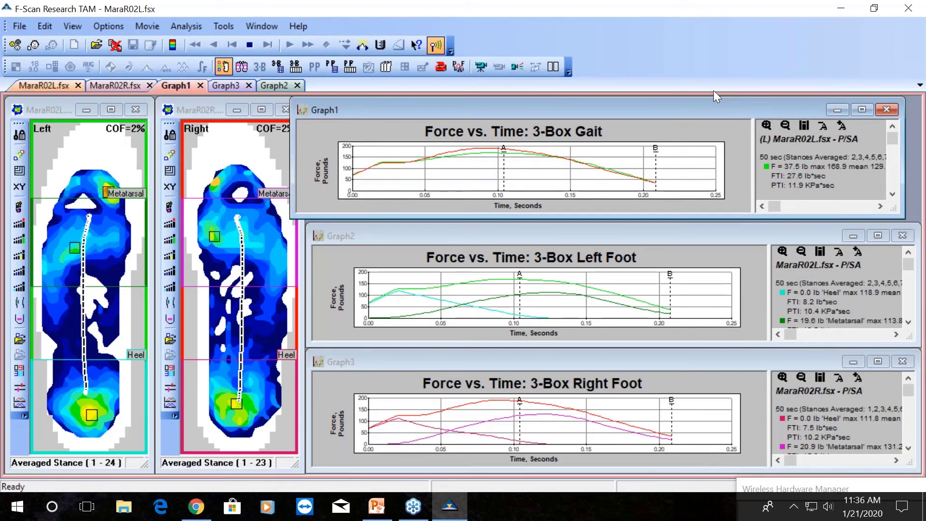
- Turn off the 3-Box report, close Graph3, and hide COF lines and stance averaging
click(295, 67)
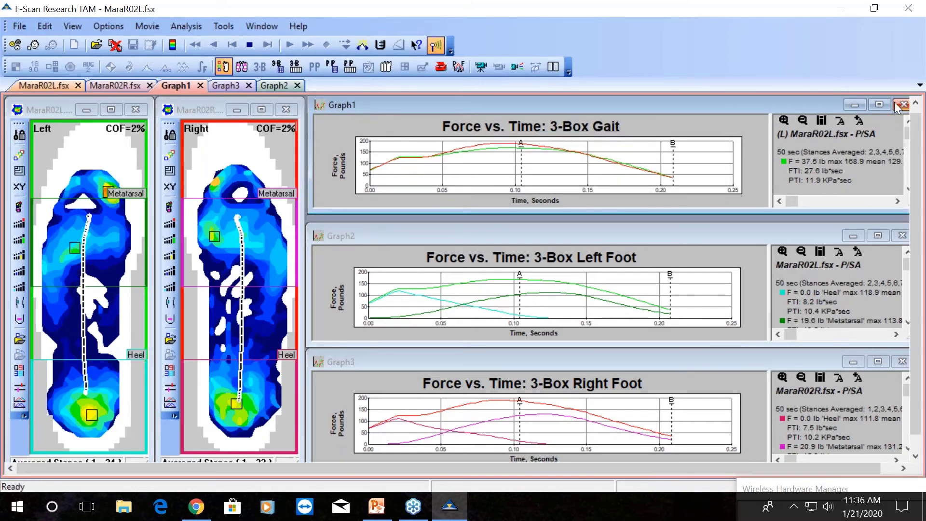
drag(804, 365, 762, 312)
click(862, 308)
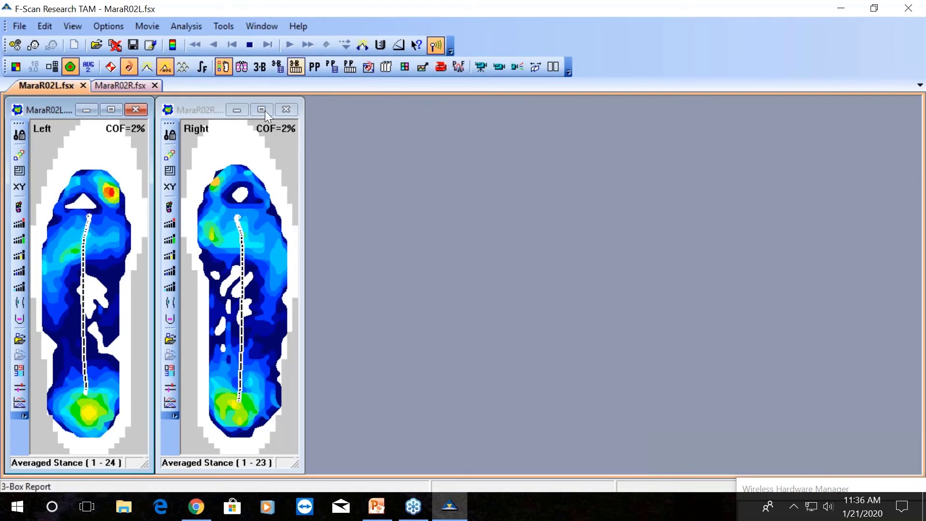
click(130, 69)
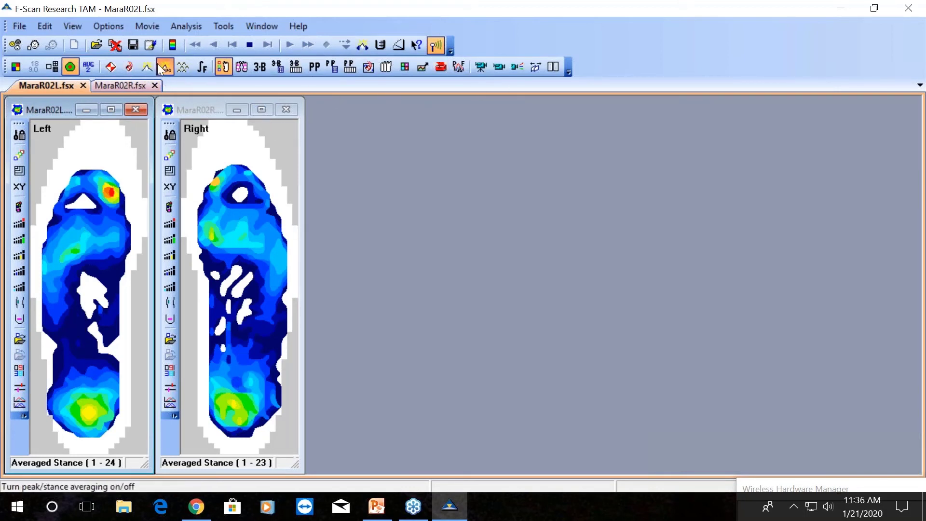
click(147, 70)
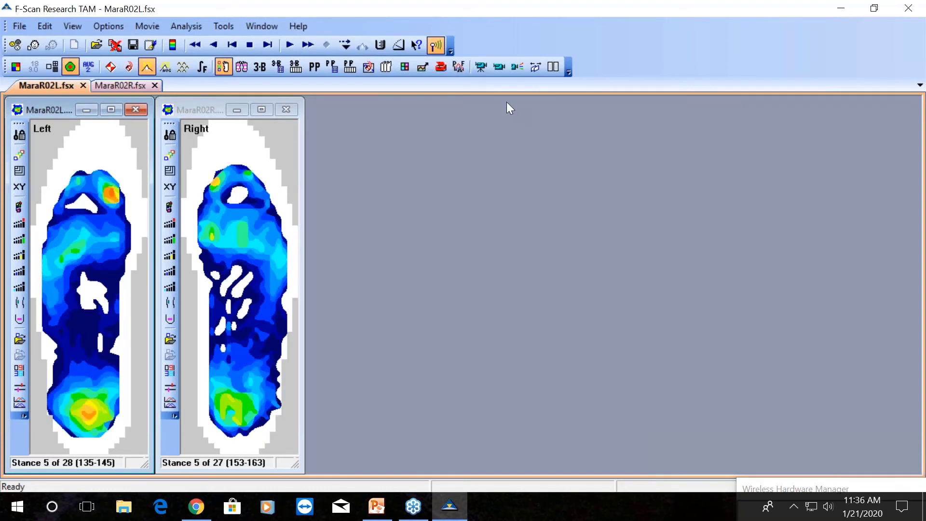
- Create a both-feet Force vs. Time graph, then plot a right-forefoot box in a separate new graph
click(406, 68)
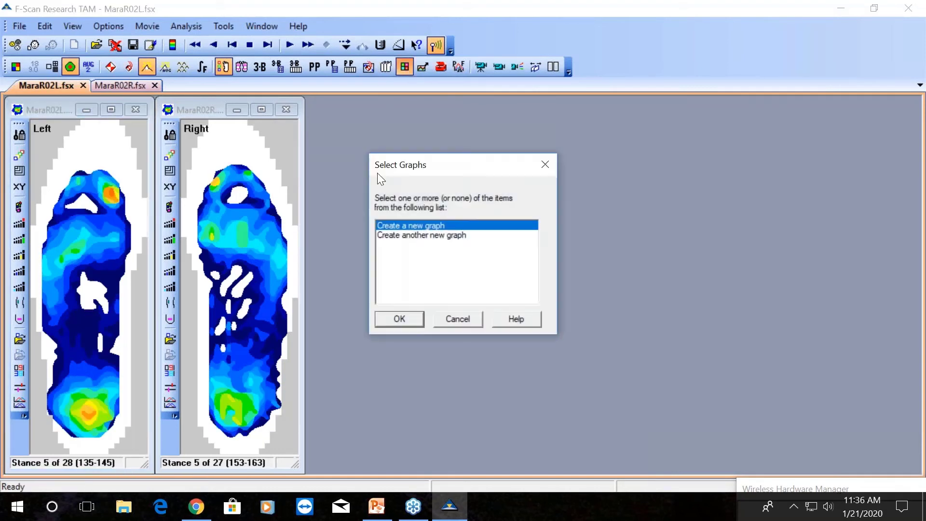
click(414, 320)
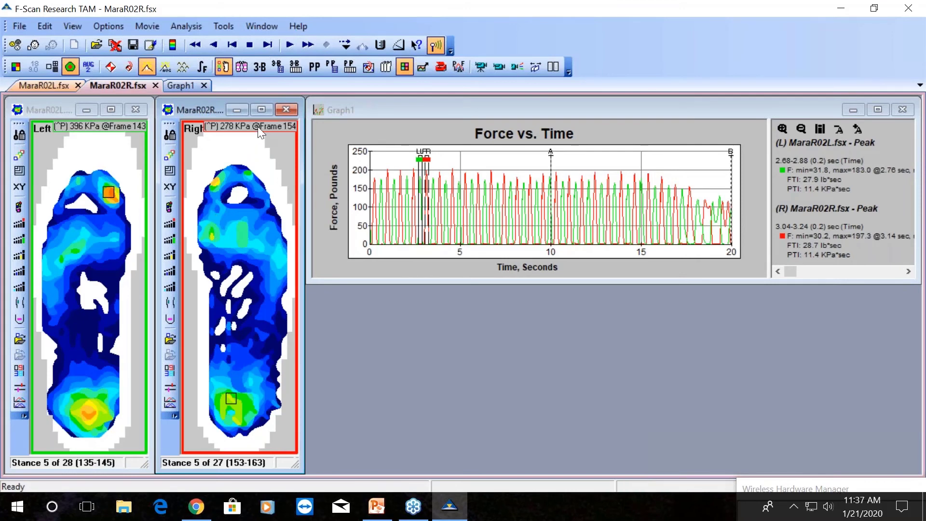
click(421, 69)
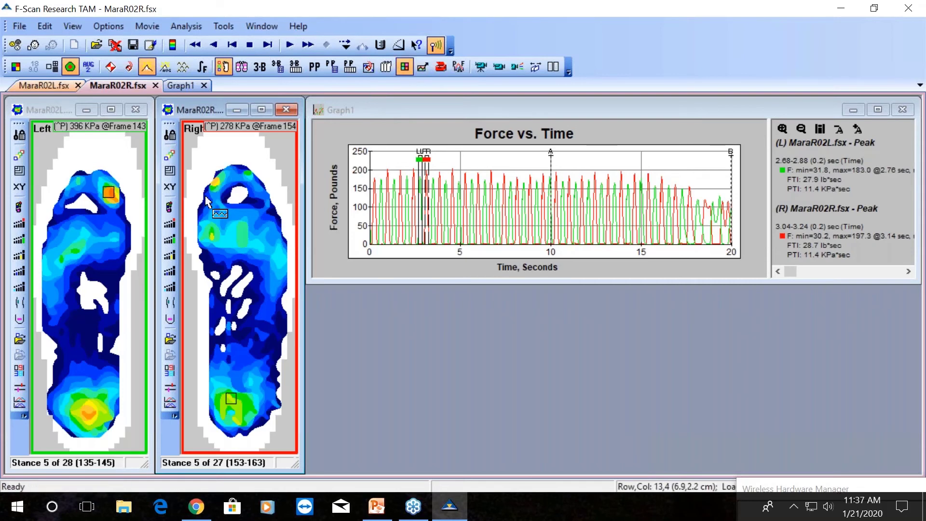
click(261, 219)
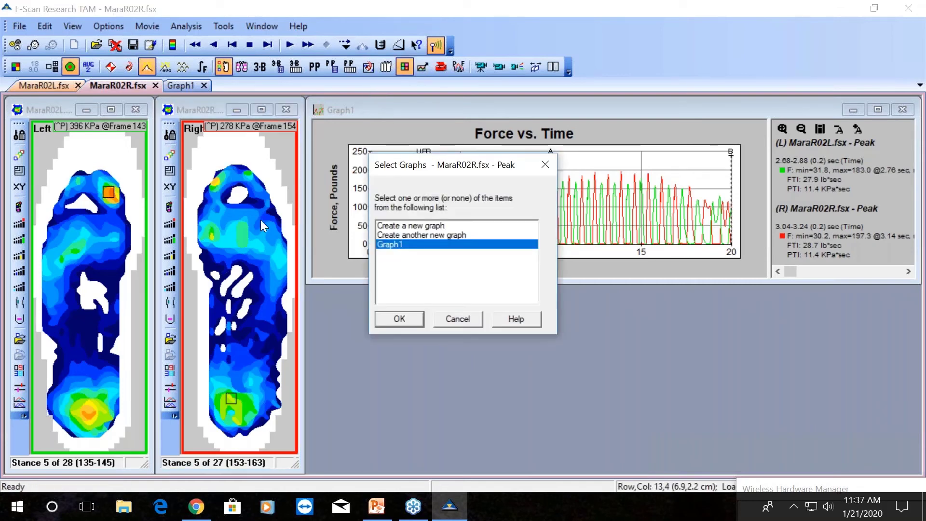
click(420, 223)
click(403, 245)
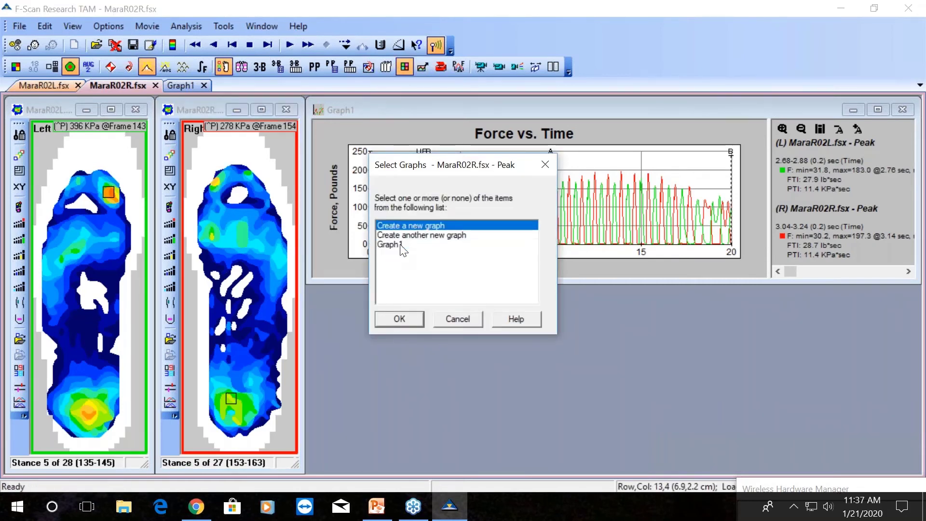
click(398, 319)
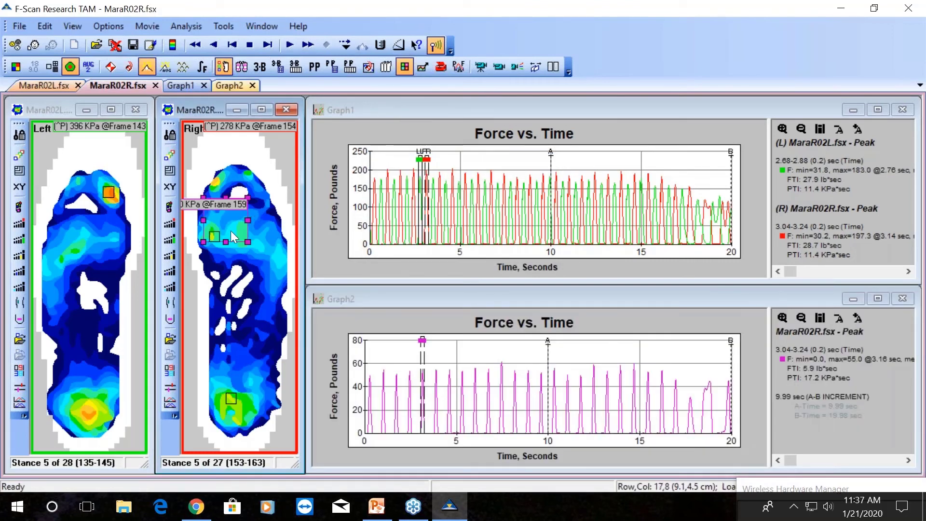
- Move the box over the right metatarsals, extend its top and narrow its right edge
drag(236, 244, 222, 259)
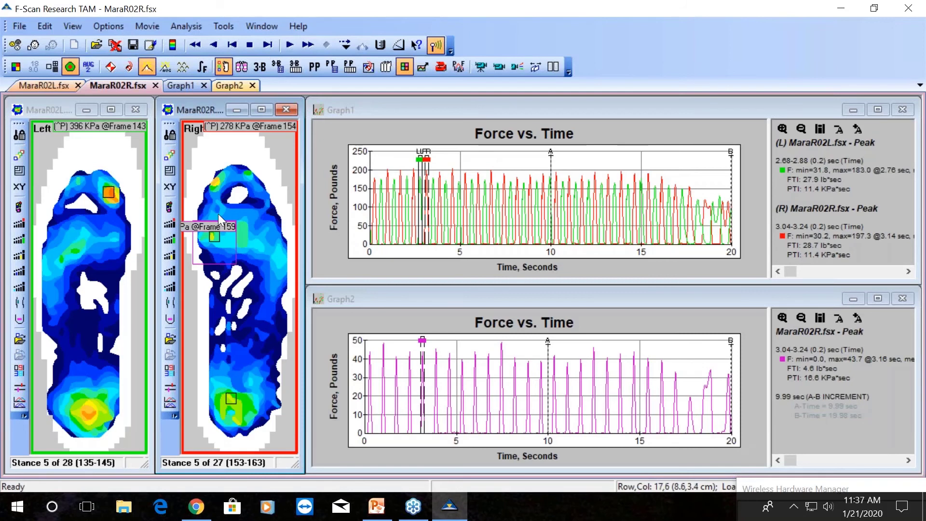
drag(215, 214, 214, 205)
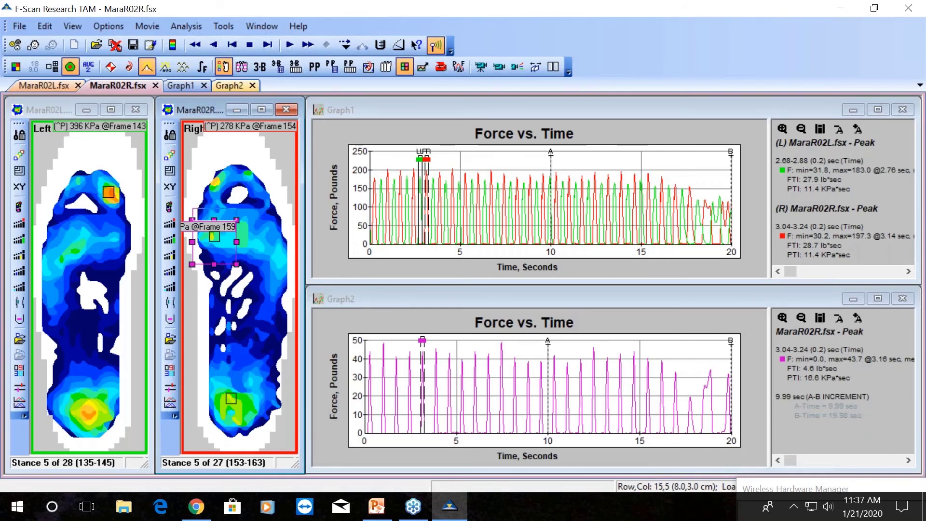
click(234, 240)
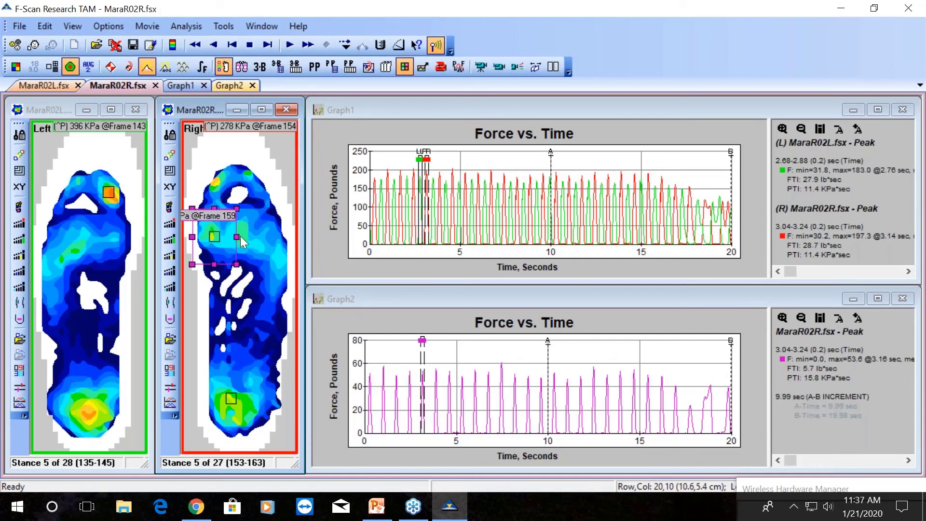
drag(238, 237, 226, 236)
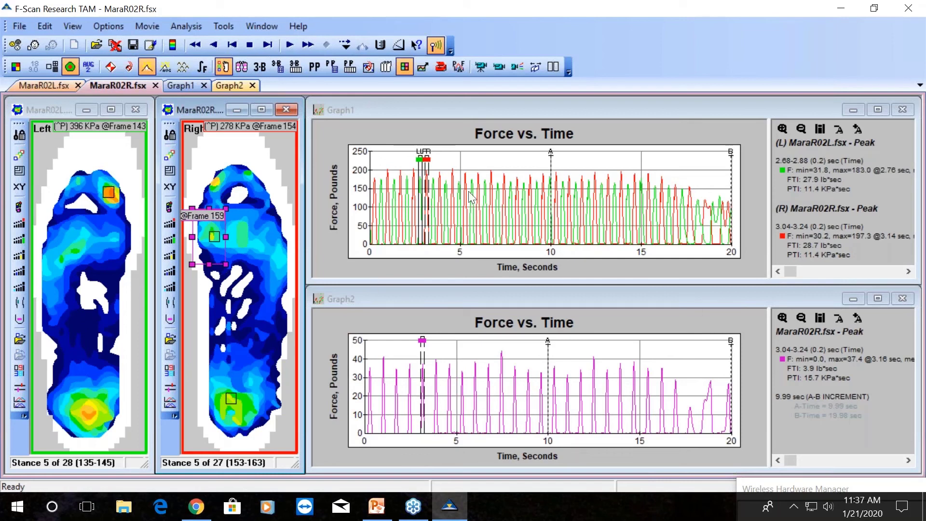
- Add a left-forefoot box plotted only on Graph2, then narrow it and extend its top upward
click(103, 226)
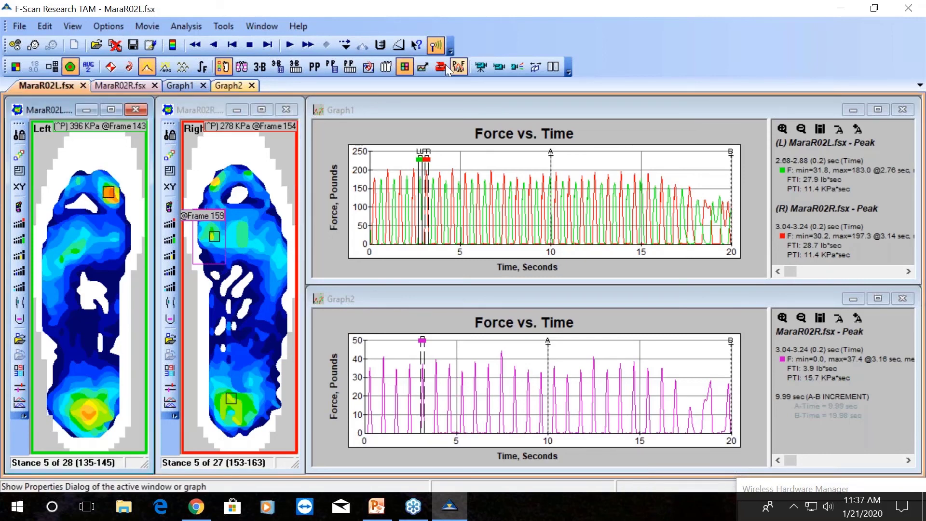
click(103, 227)
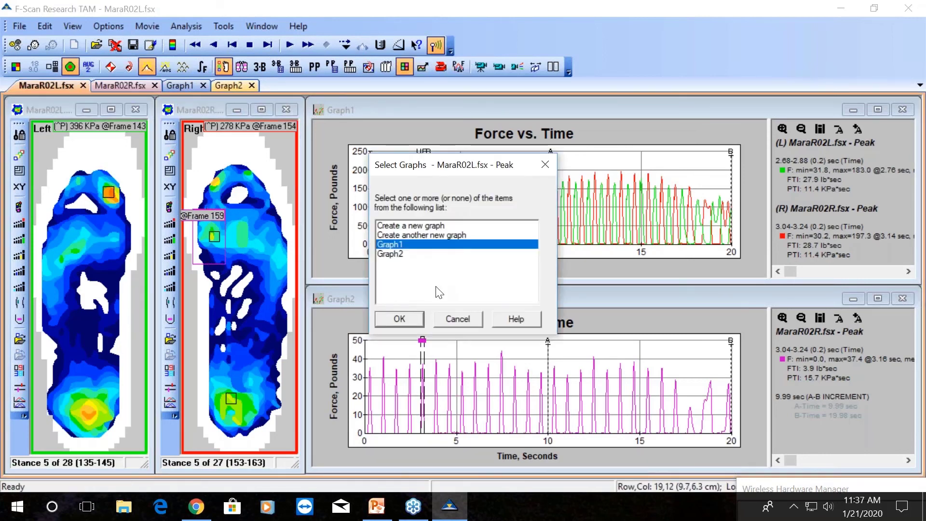
click(400, 254)
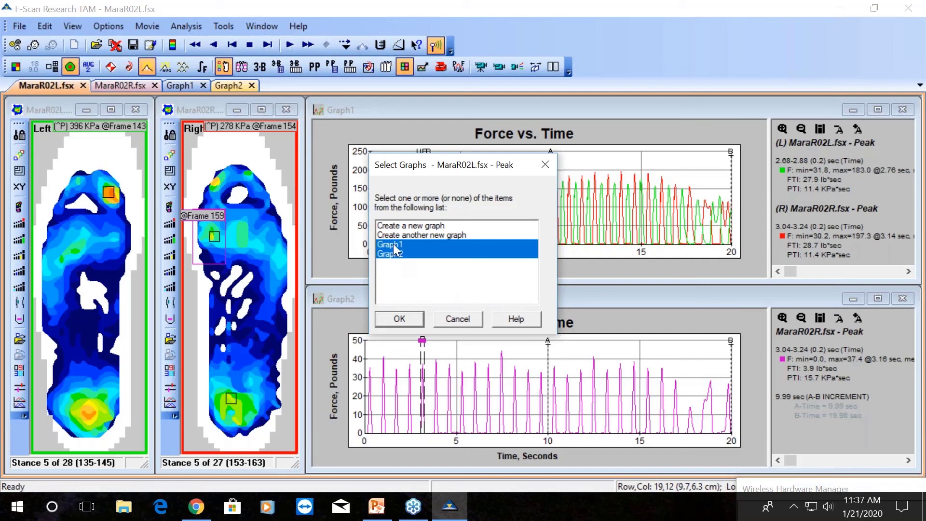
click(392, 244)
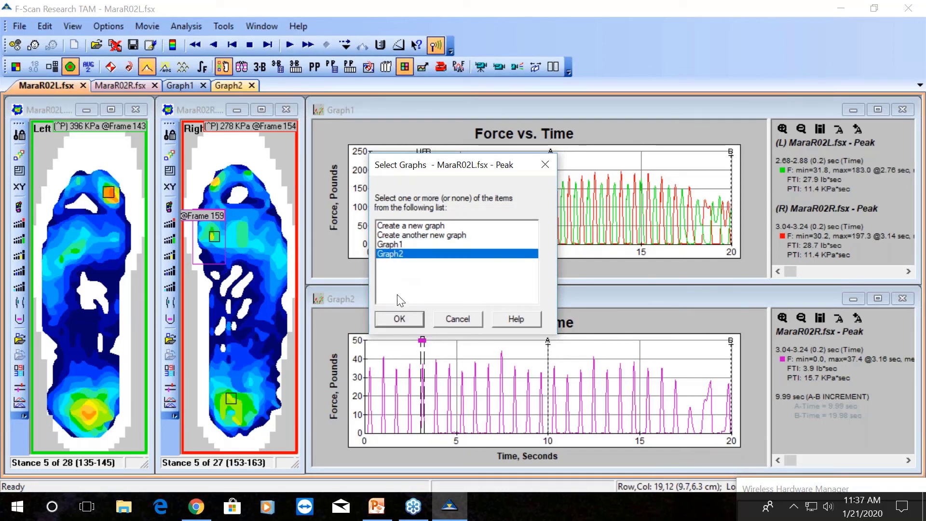
click(402, 321)
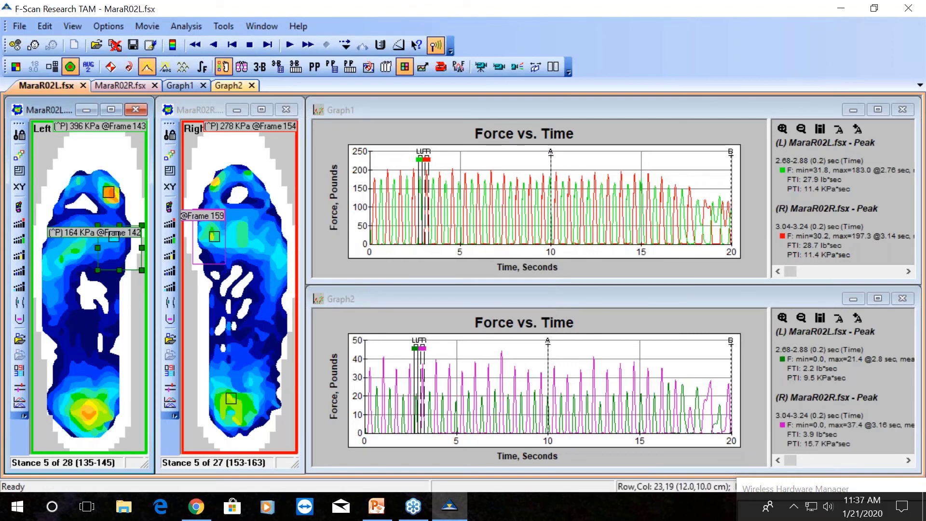
drag(136, 248, 126, 248)
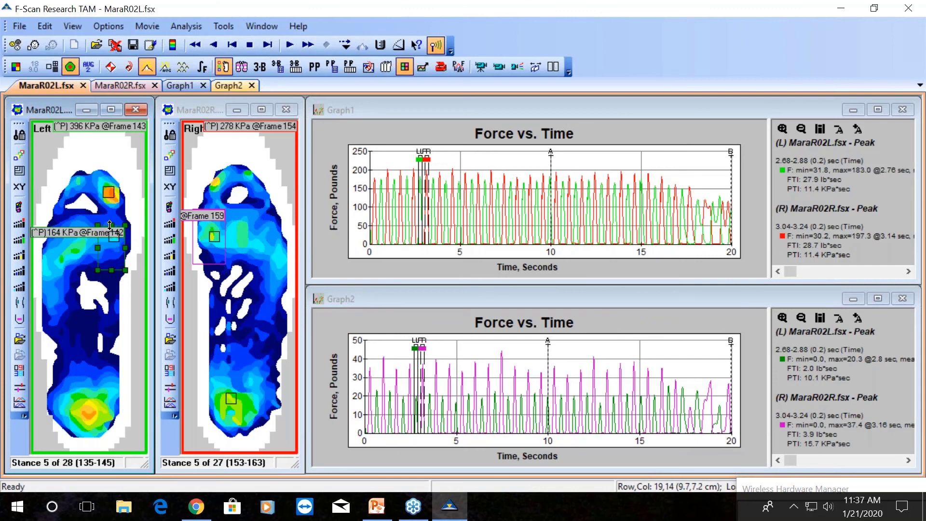
drag(110, 224, 110, 214)
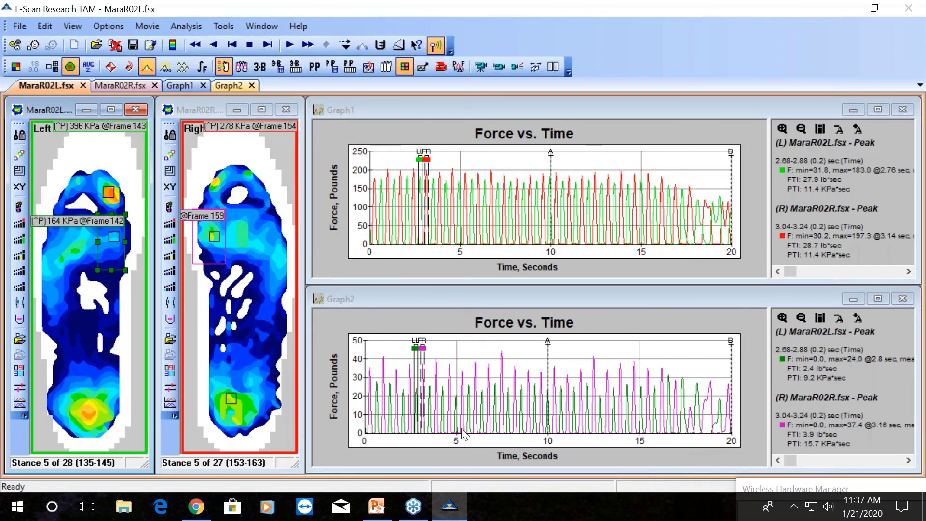